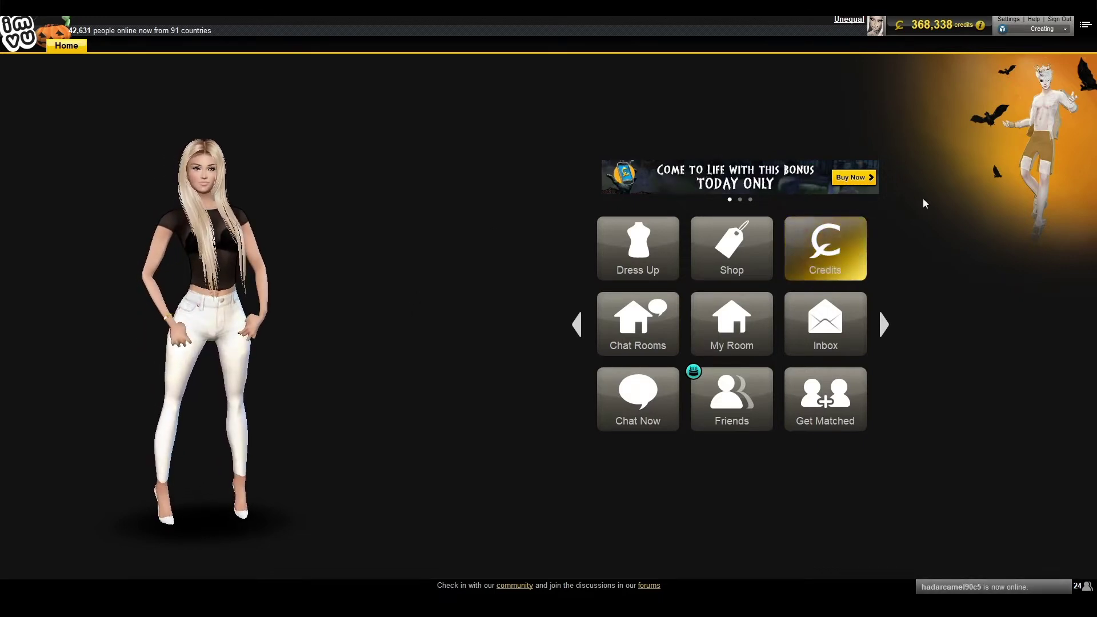
# - Advance the home shortcut grid to the next tiles: profile, feed, photos and groups
pyautogui.click(884, 331)
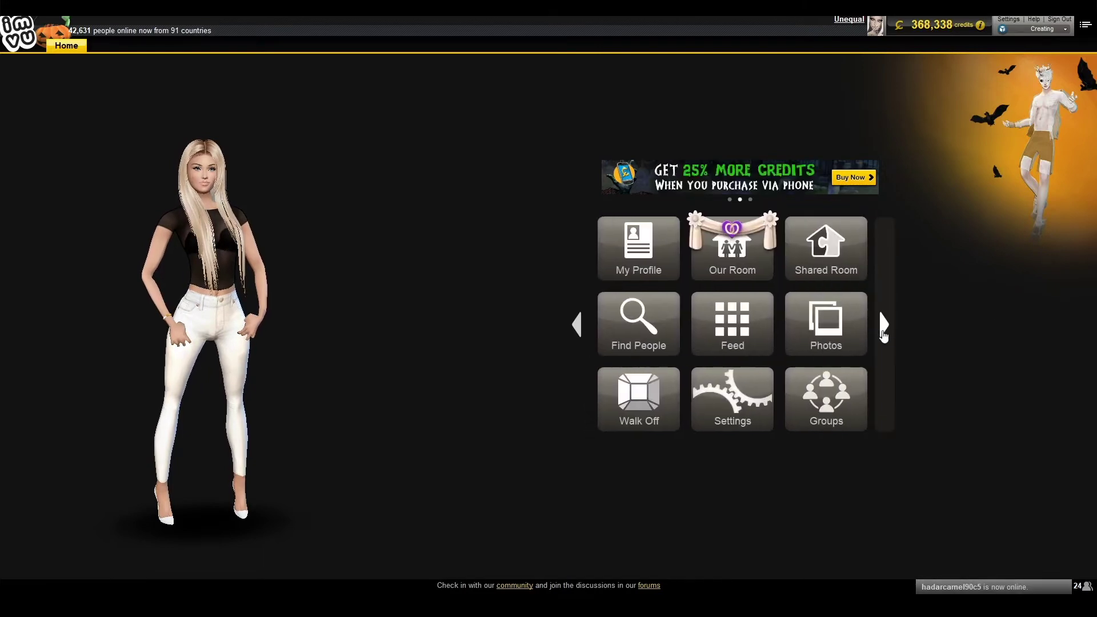
# - Page to the Create tile, open the Creator Program and browse the IMVU Projects folder
pyautogui.click(884, 331)
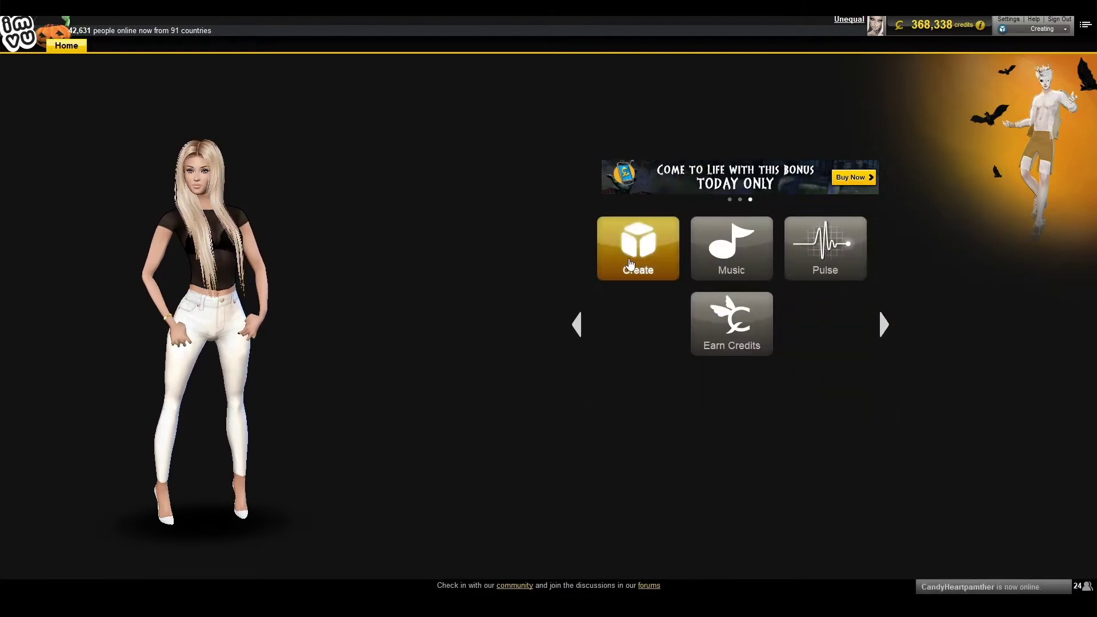
pyautogui.click(630, 264)
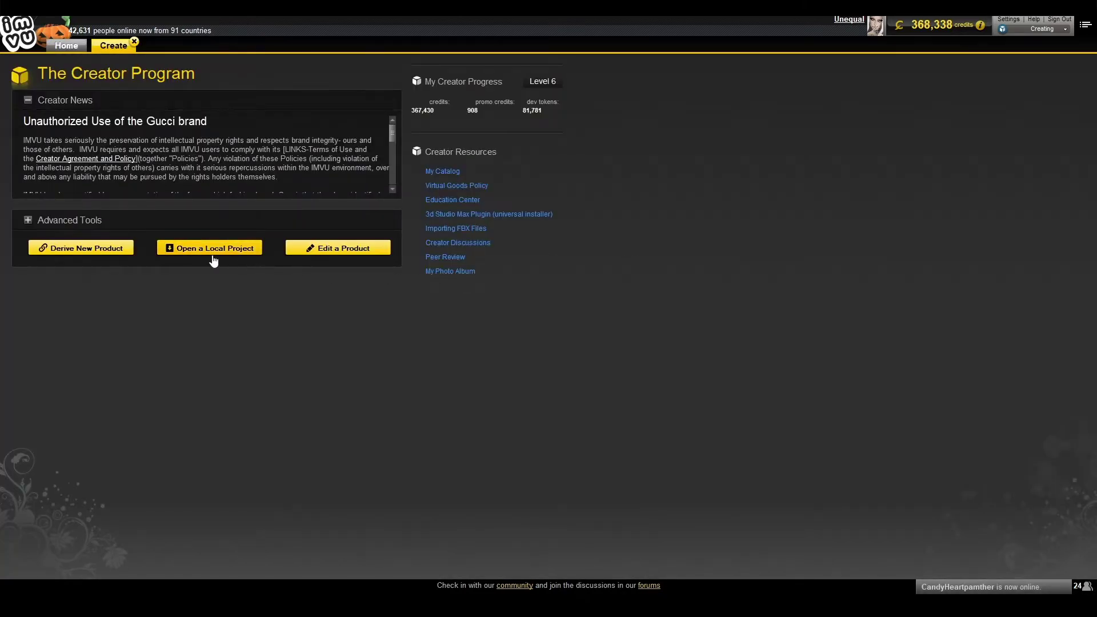
pyautogui.click(213, 249)
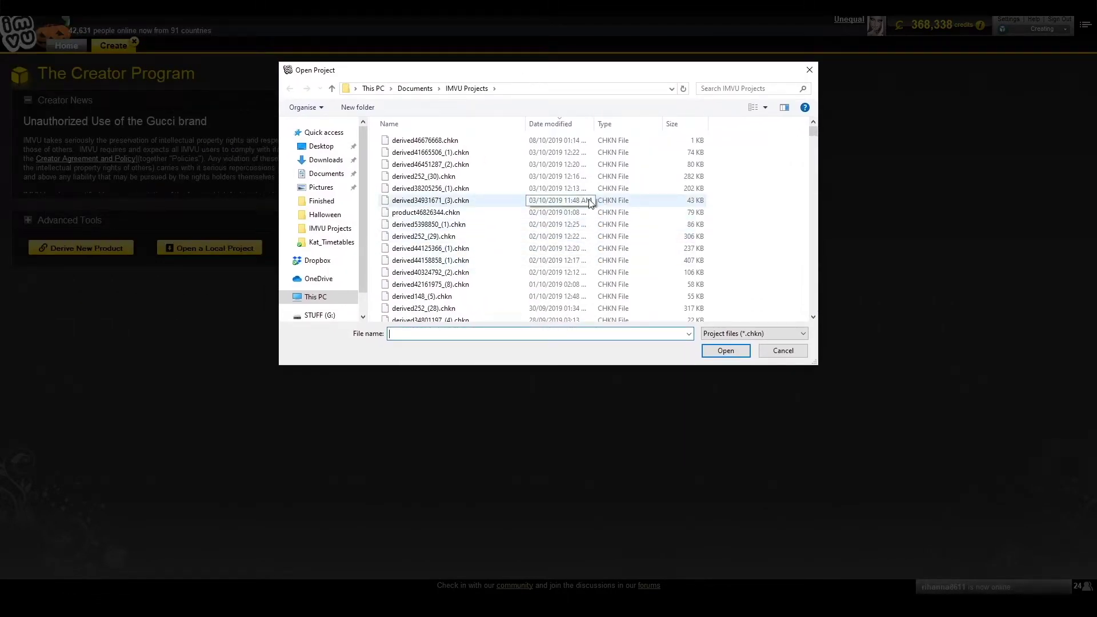
pyautogui.scroll(-10, 591, 203)
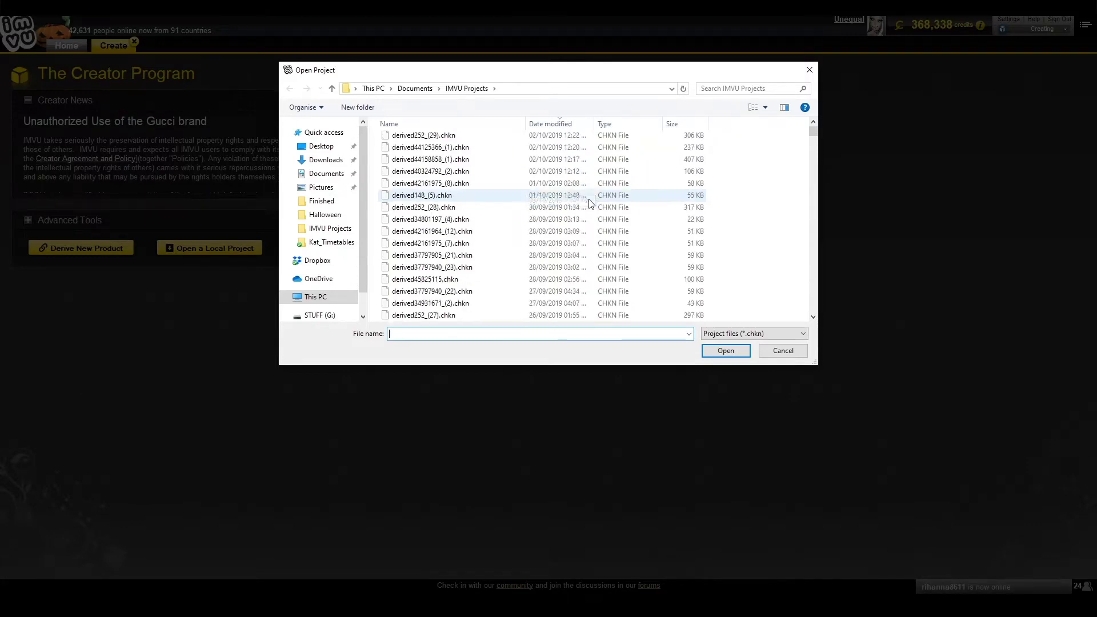
pyautogui.scroll(10, 588, 204)
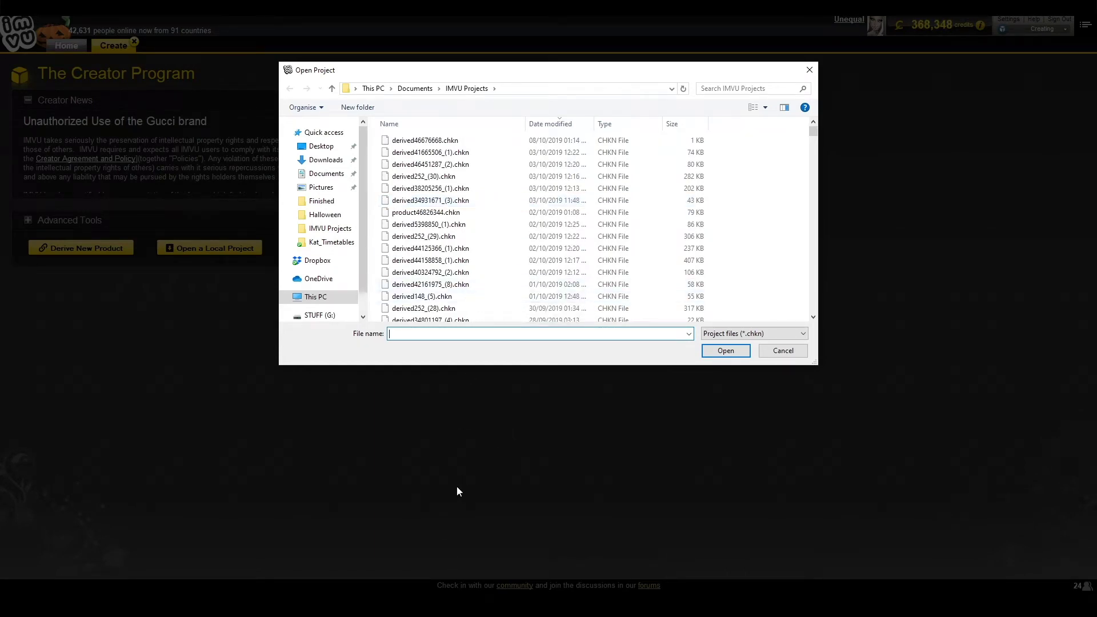
pyautogui.moveTo(433, 606)
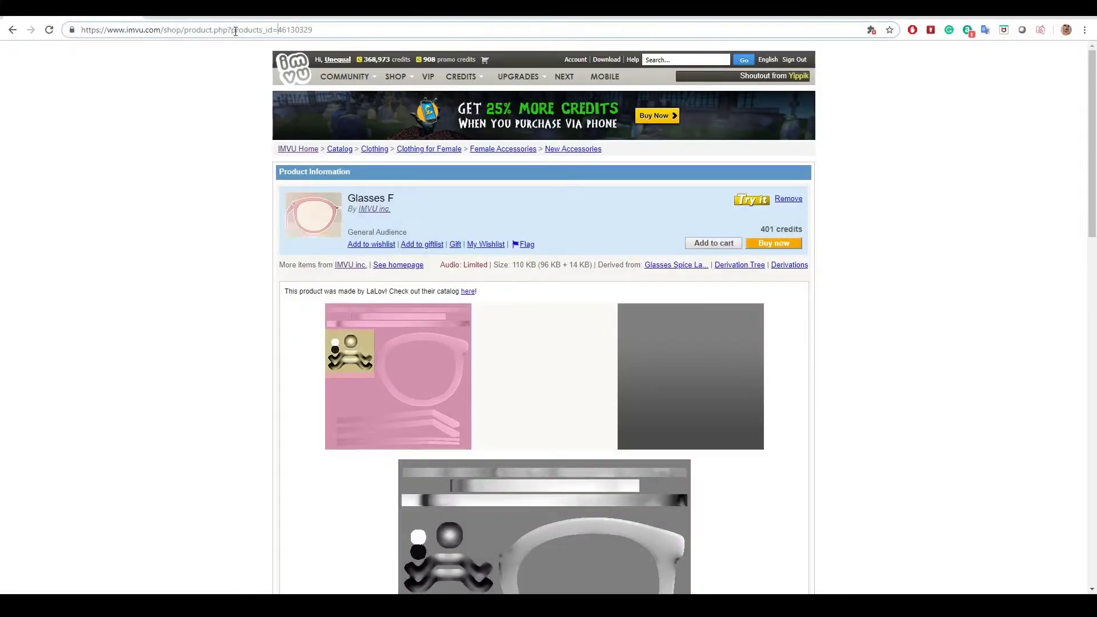
# - Select Glasses F's product id 46130329 in the address, Creator Tools and the new shop page
pyautogui.doubleClick(292, 30)
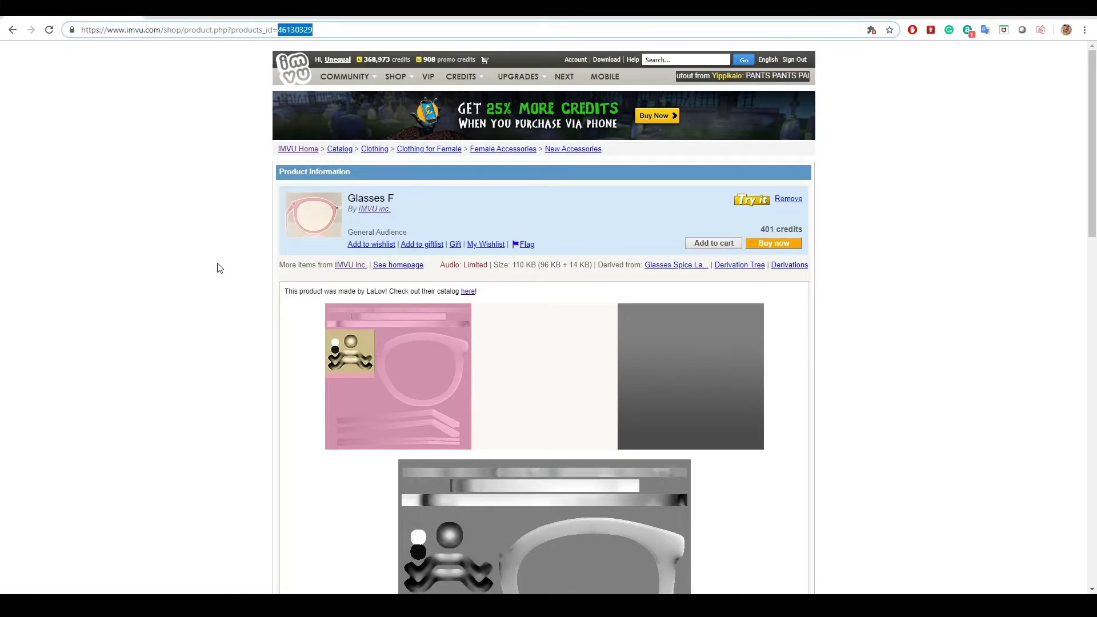
pyautogui.scroll(-10, 217, 265)
pyautogui.scroll(-8, 218, 269)
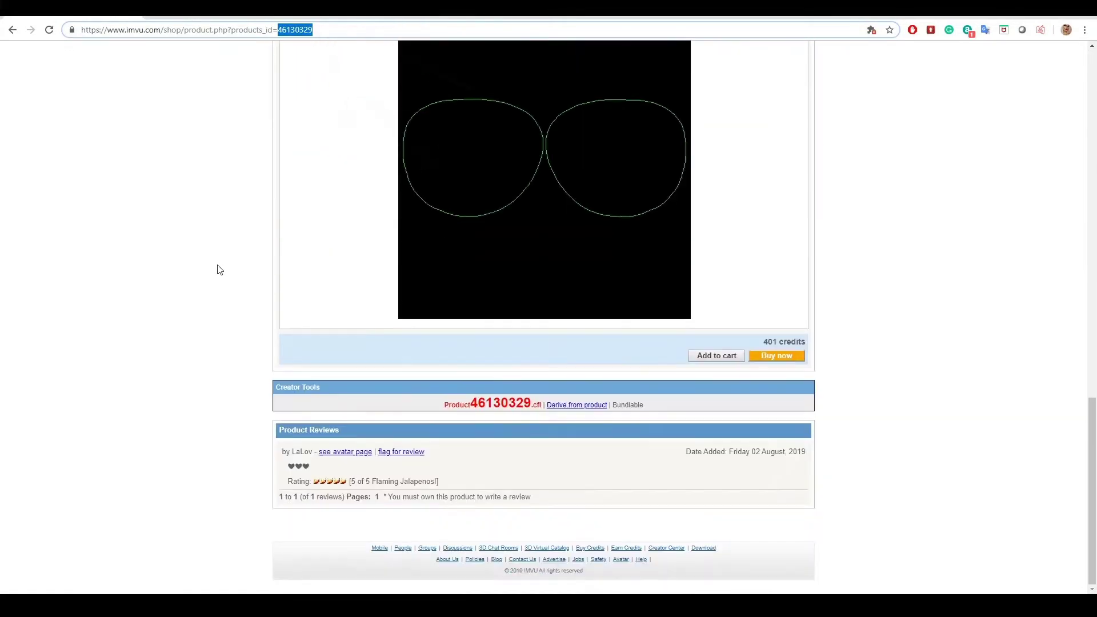
pyautogui.moveTo(466, 407); pyautogui.dragTo(532, 405)
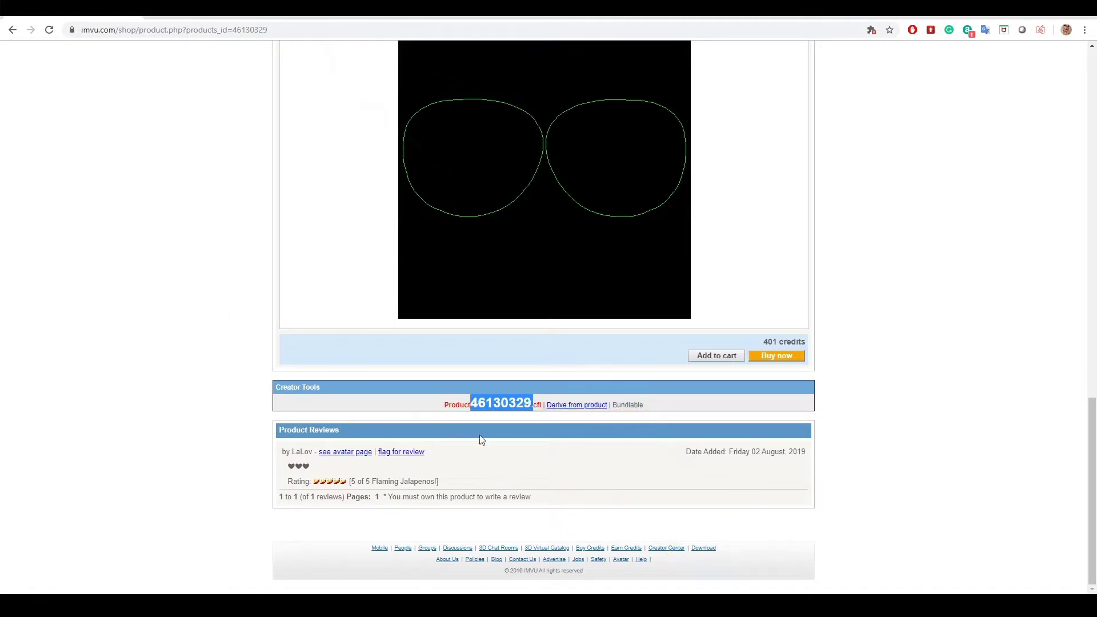
pyautogui.moveTo(497, 581)
pyautogui.click(485, 551)
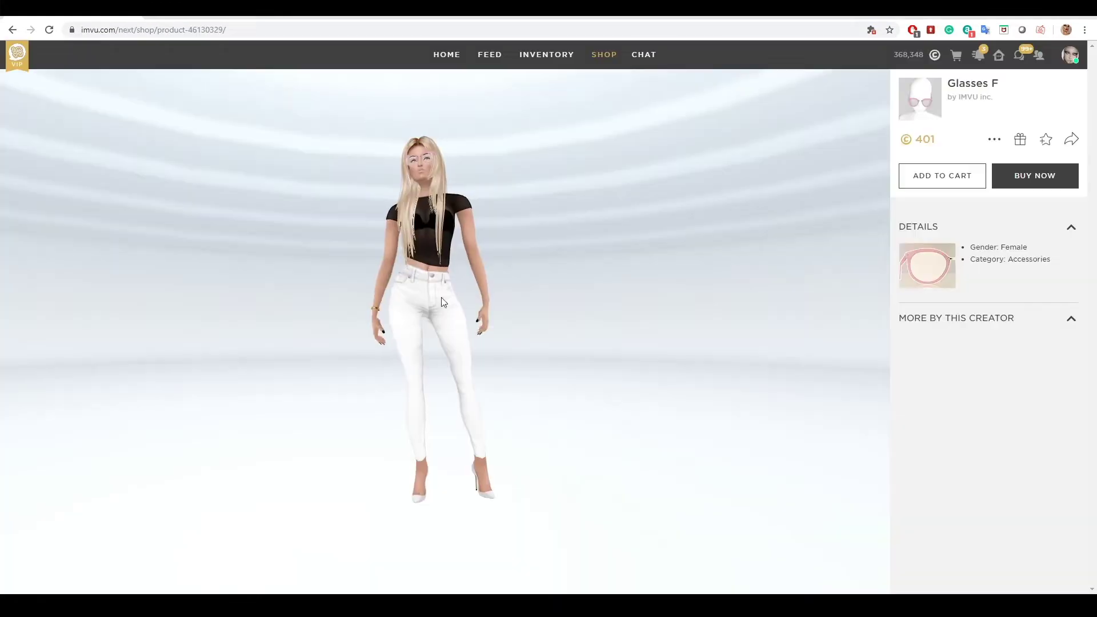
pyautogui.moveTo(189, 29); pyautogui.dragTo(224, 30)
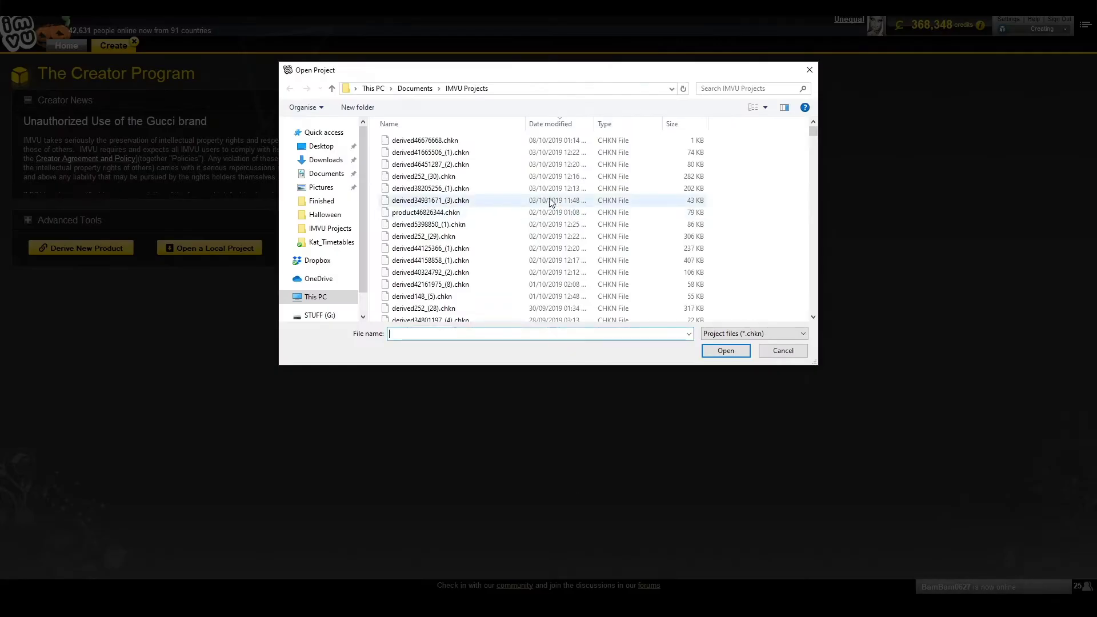
# - Load derived46676668.chkn from the Open Project dialog into the editor
pyautogui.click(458, 140)
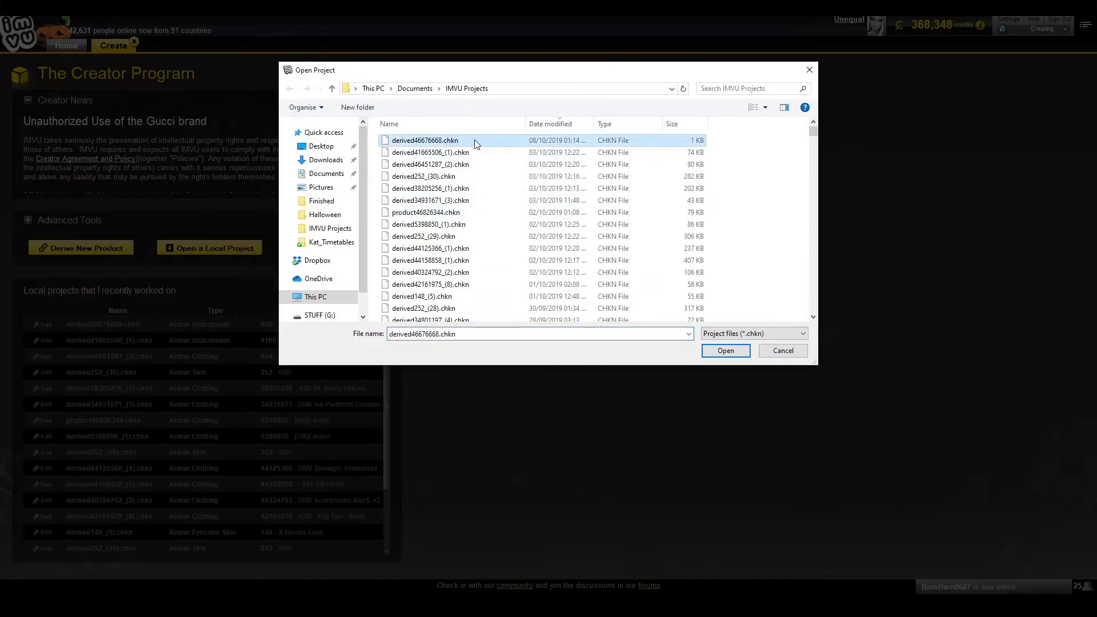
pyautogui.click(720, 354)
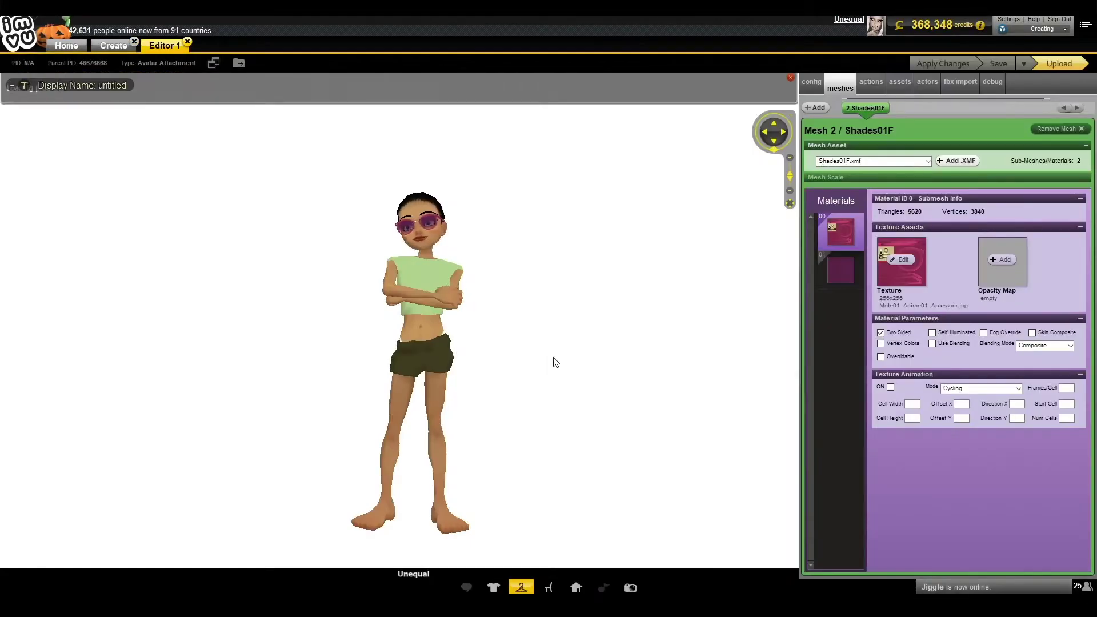
# - Dress the preview avatar in the blonde white-jeans outfit and view the pink sunglasses from the side
pyautogui.moveTo(588, 363); pyautogui.dragTo(605, 324)
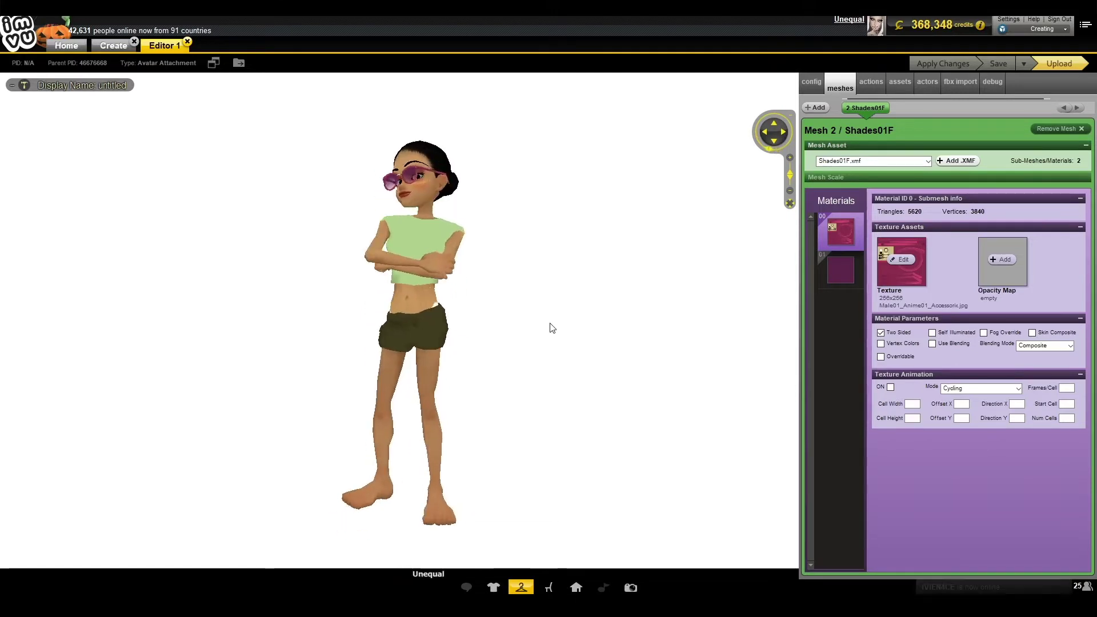
pyautogui.click(552, 484)
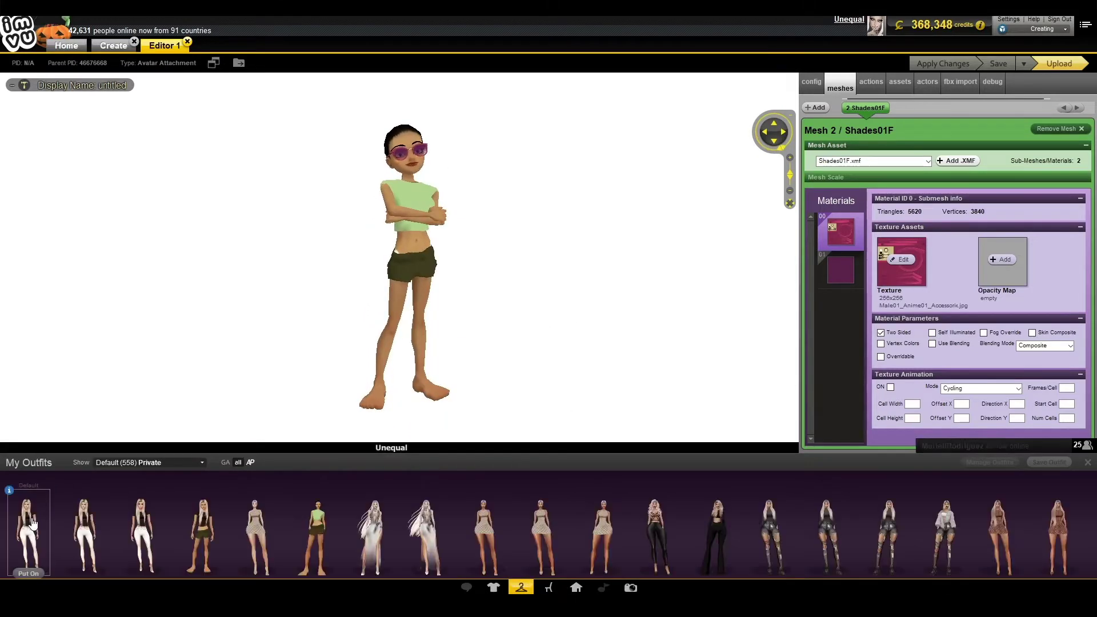
pyautogui.click(523, 583)
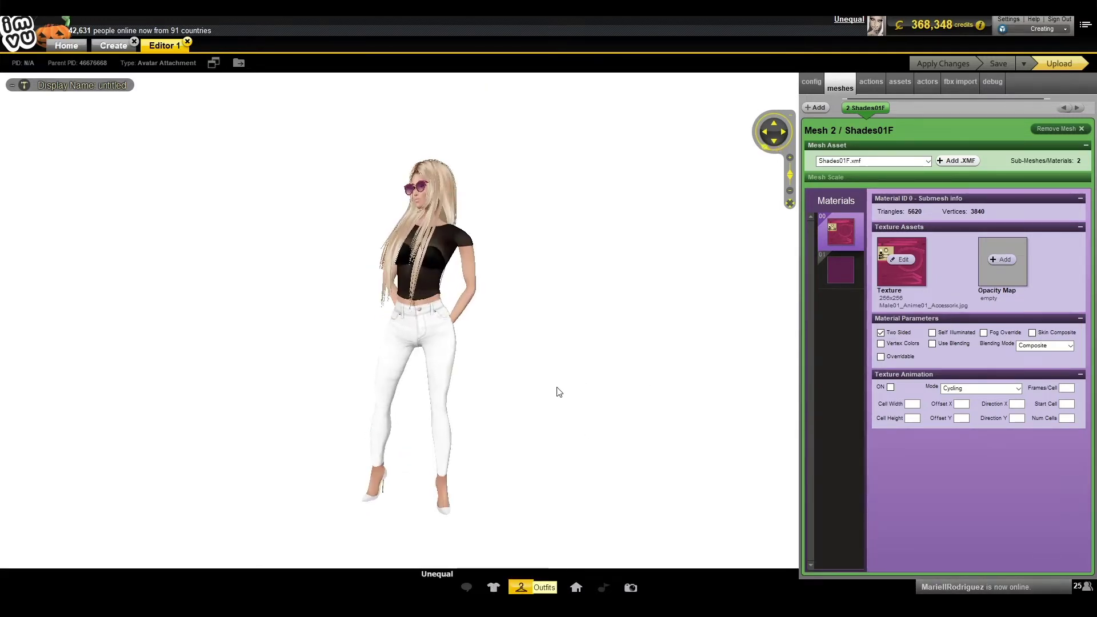
pyautogui.moveTo(559, 389)
pyautogui.mouseDown()
pyautogui.moveTo(458, 394)
pyautogui.moveTo(565, 384)
pyautogui.mouseUp()
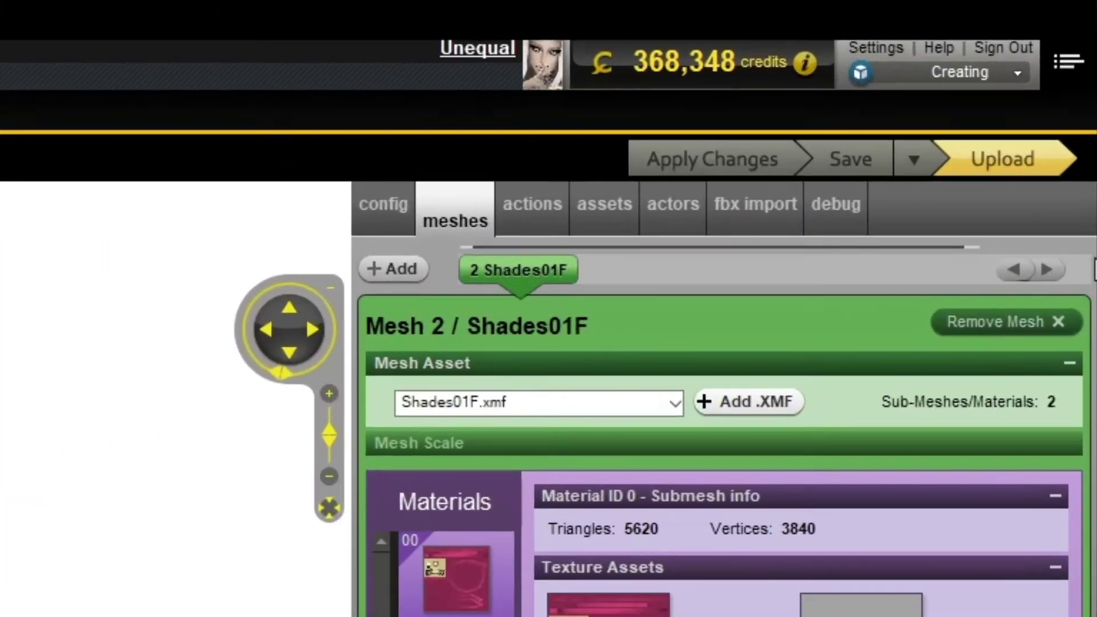
pyautogui.click(1018, 169)
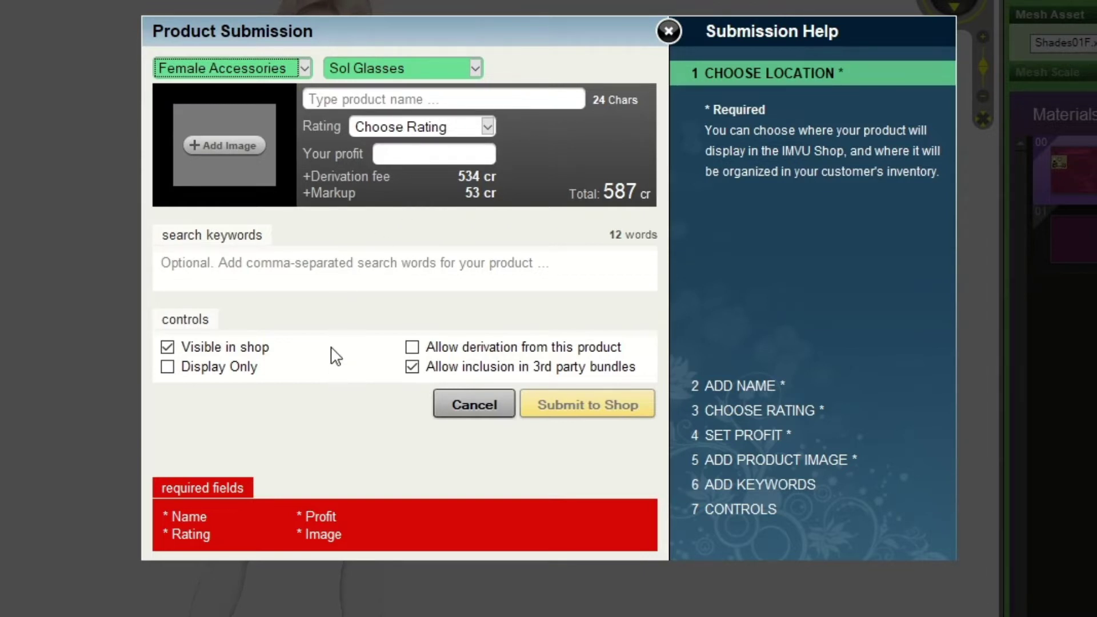
# - Name the product 'Beery Sunglasses', add Berry_Sunglasses.gif, rate it General Audience, and enter 150
pyautogui.click(353, 98)
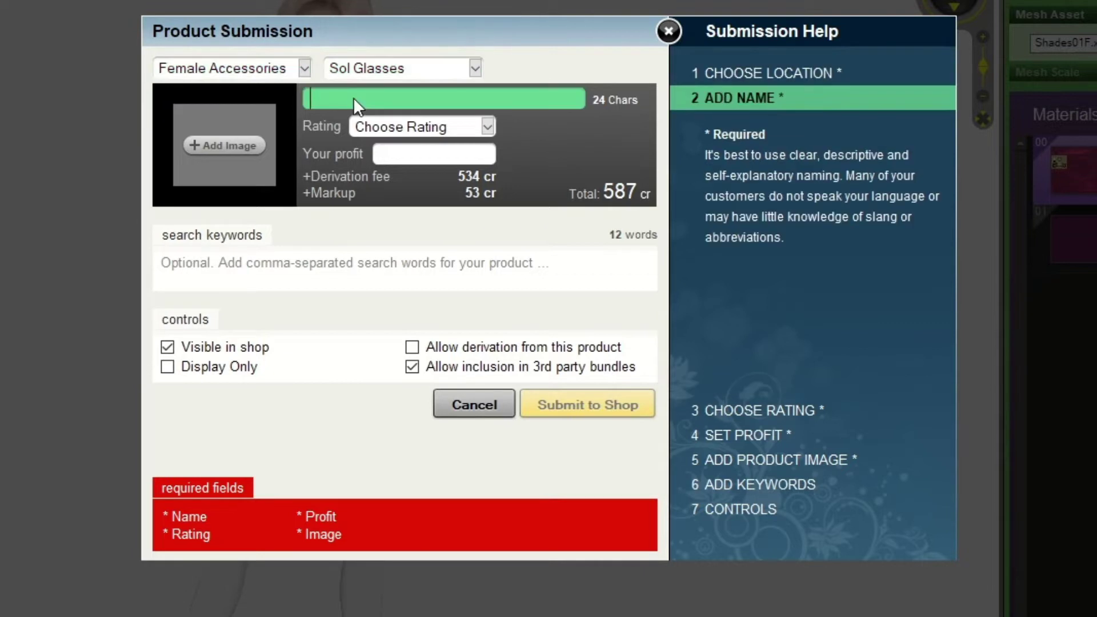
pyautogui.write('Beery Su')
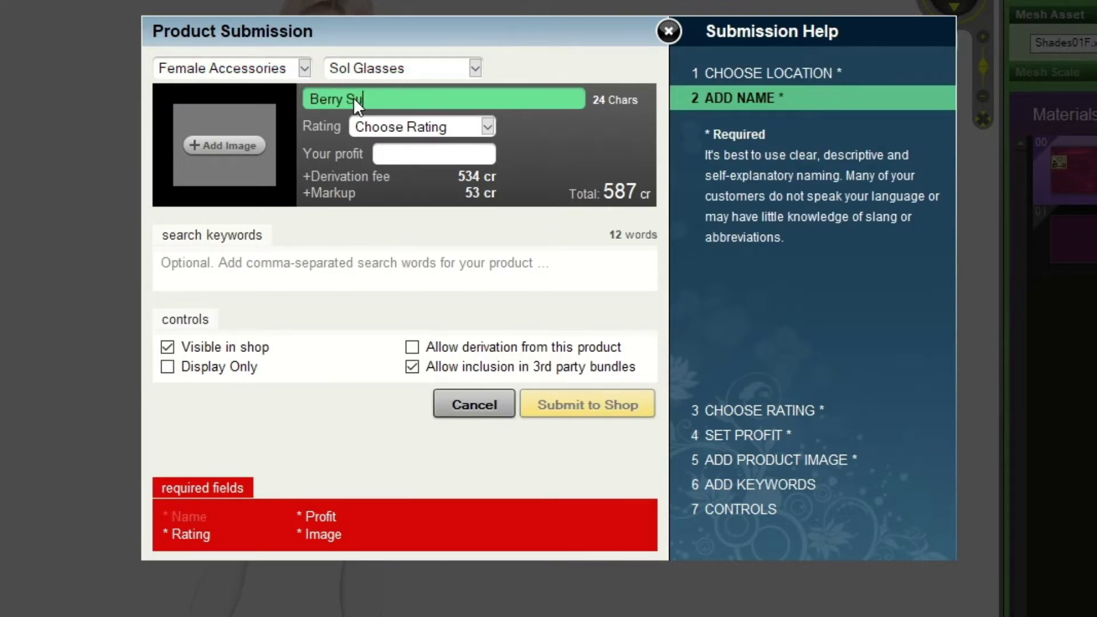
pyautogui.write('nglasses')
pyautogui.click(248, 146)
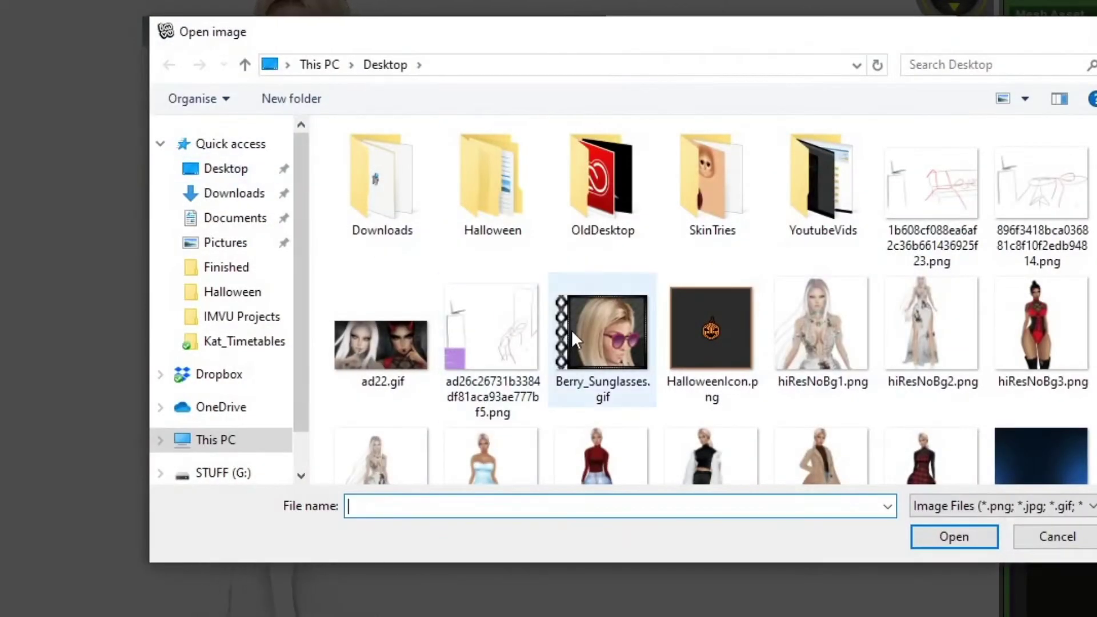
pyautogui.doubleClick(571, 331)
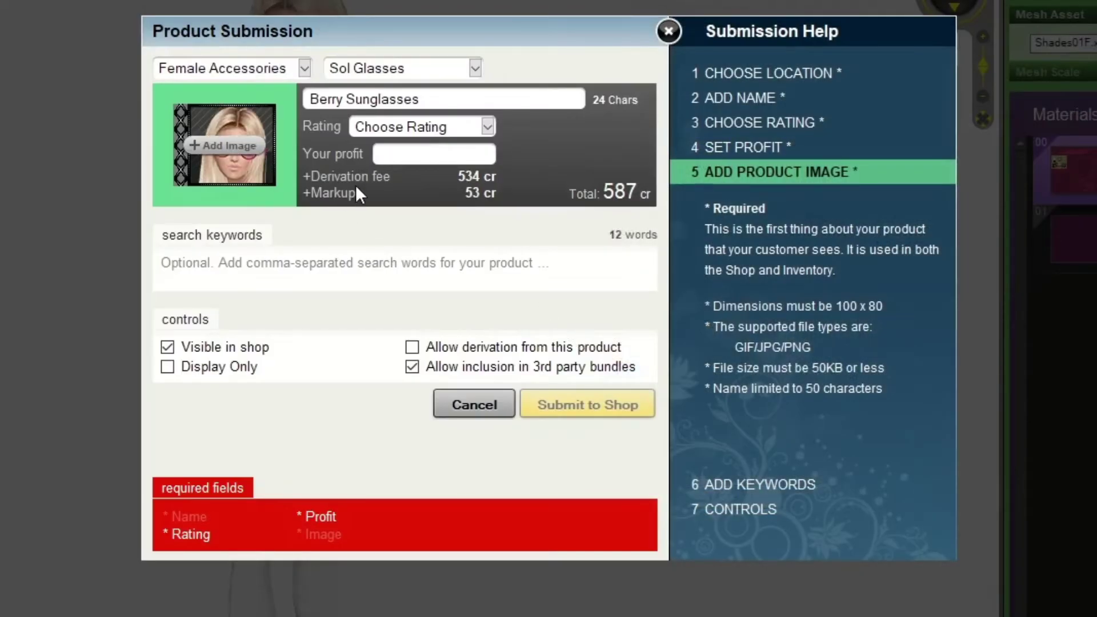
pyautogui.click(413, 124)
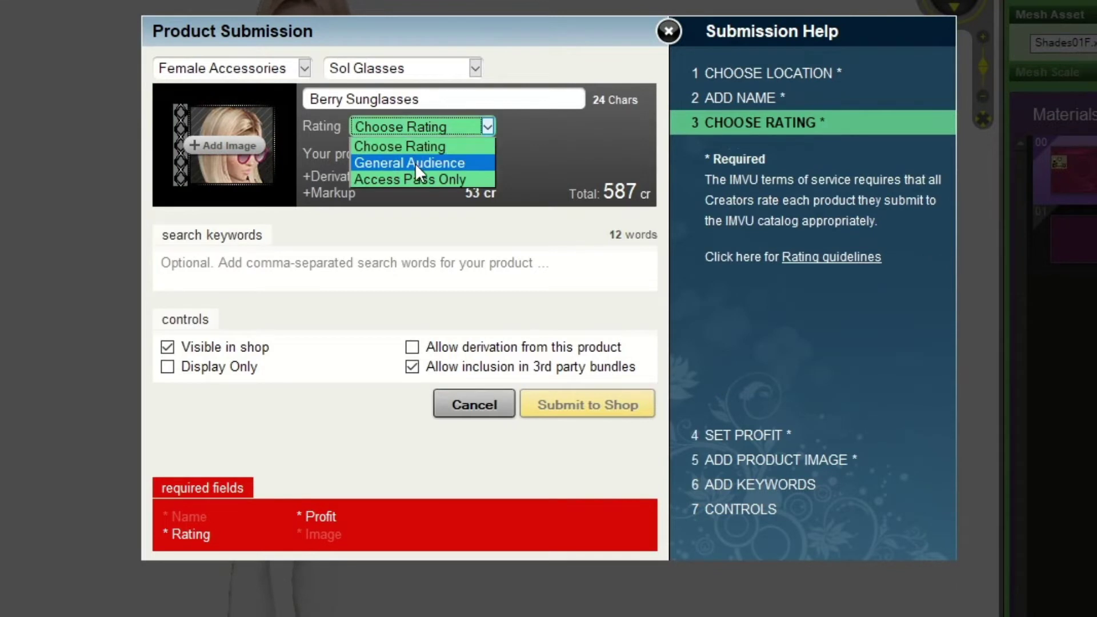
pyautogui.click(415, 162)
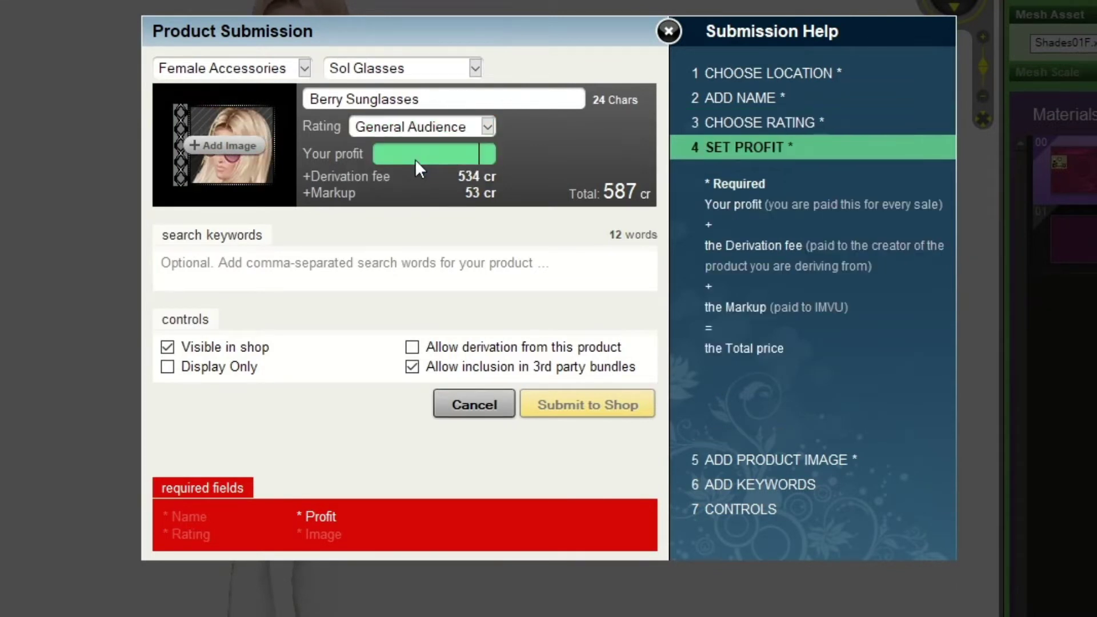
pyautogui.write('150')
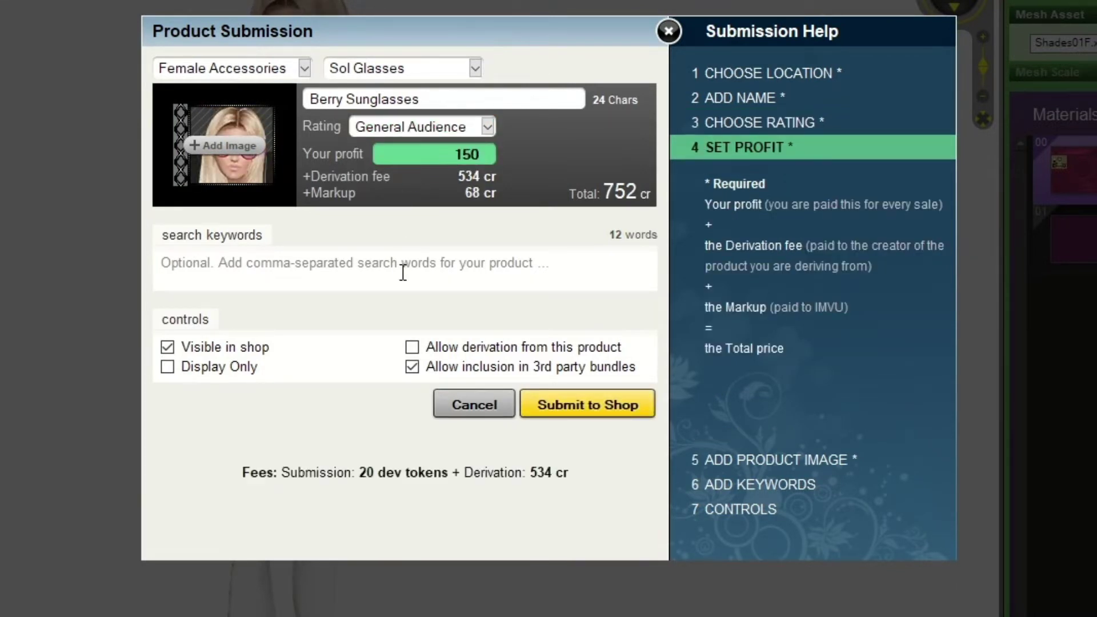
# - Add keywords sunglasses, summer, sun, fashion, accessory, pink, shades, allow derivation, and submit to shop
pyautogui.click(404, 273)
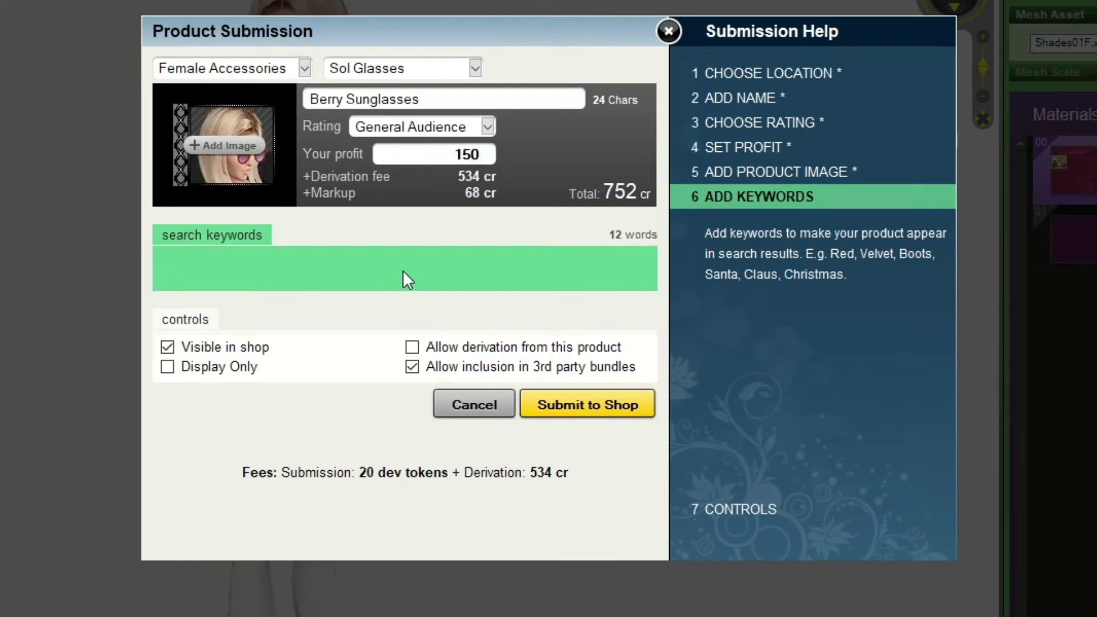
pyautogui.write('sunglasse')
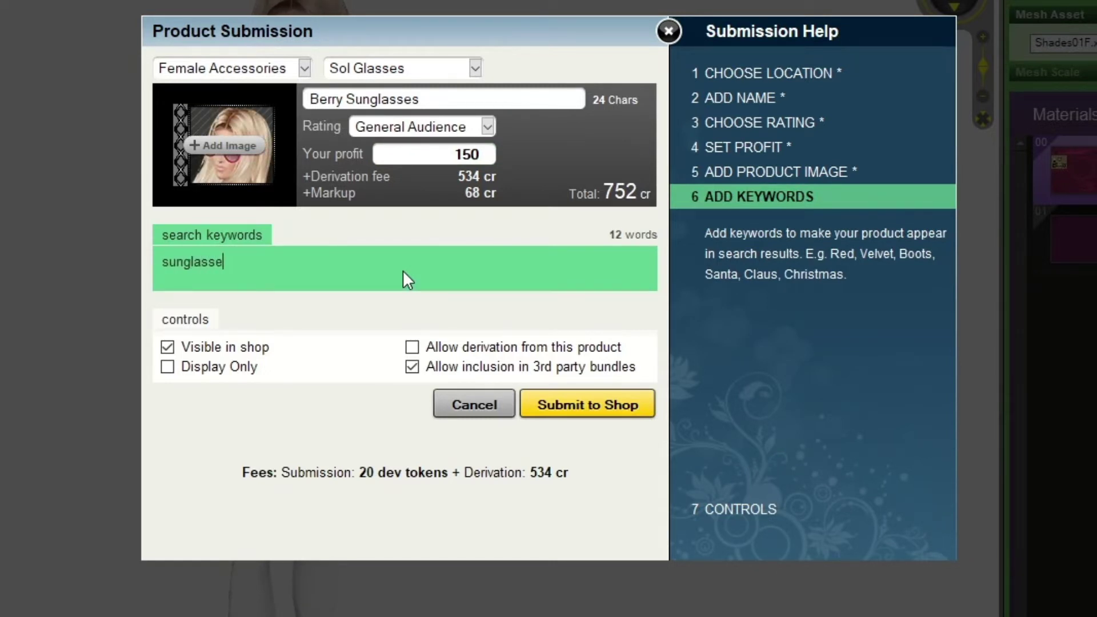
pyautogui.write('s, sum')
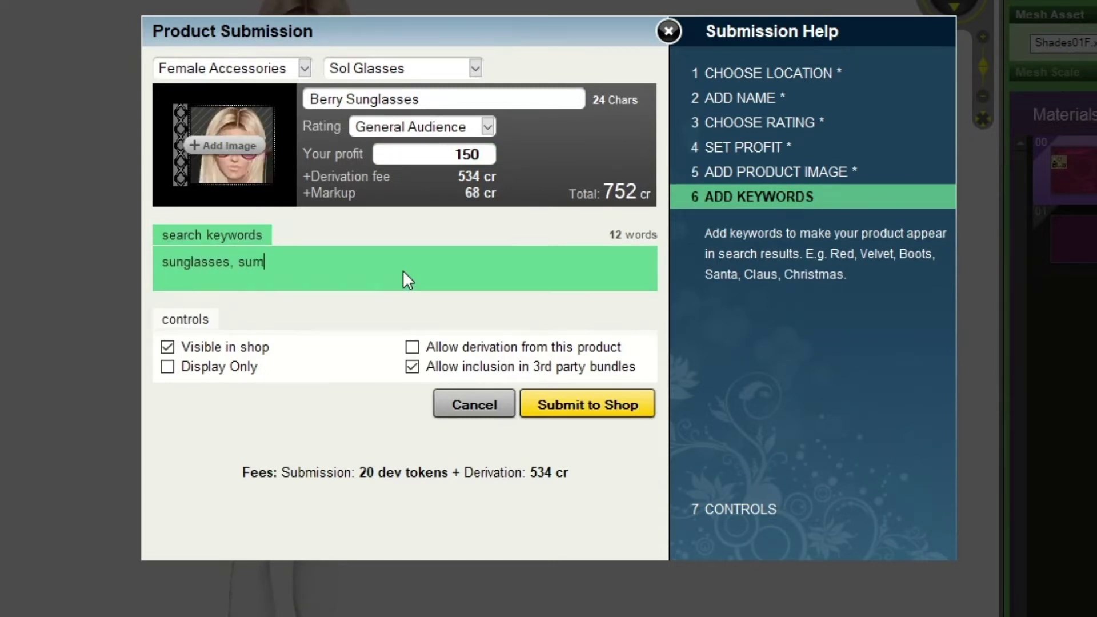
pyautogui.write('mer, su')
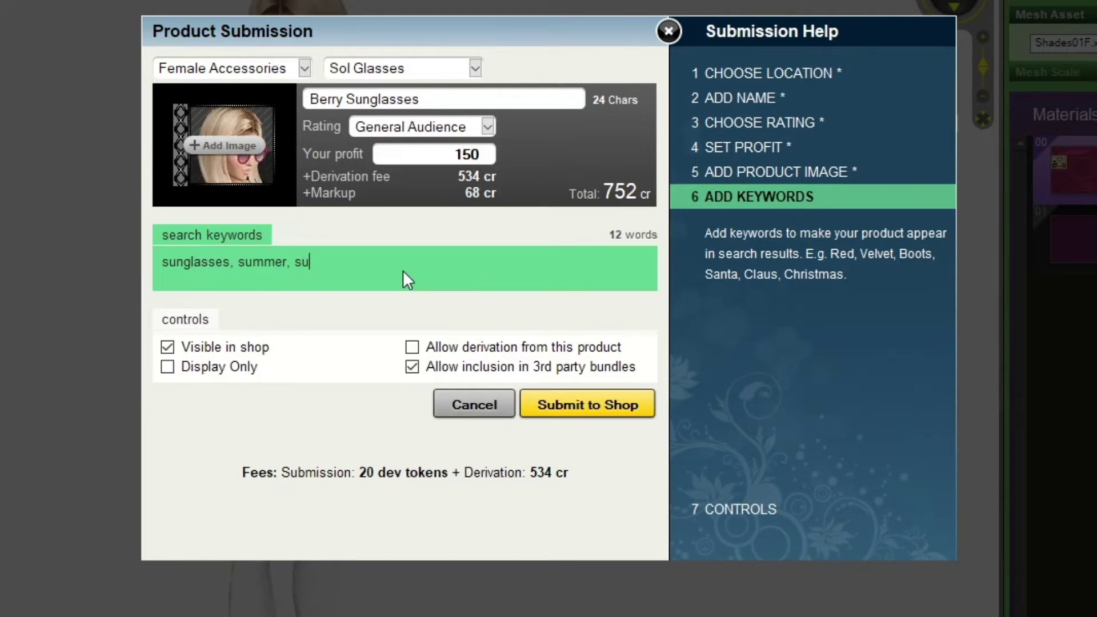
pyautogui.write('n, fashion')
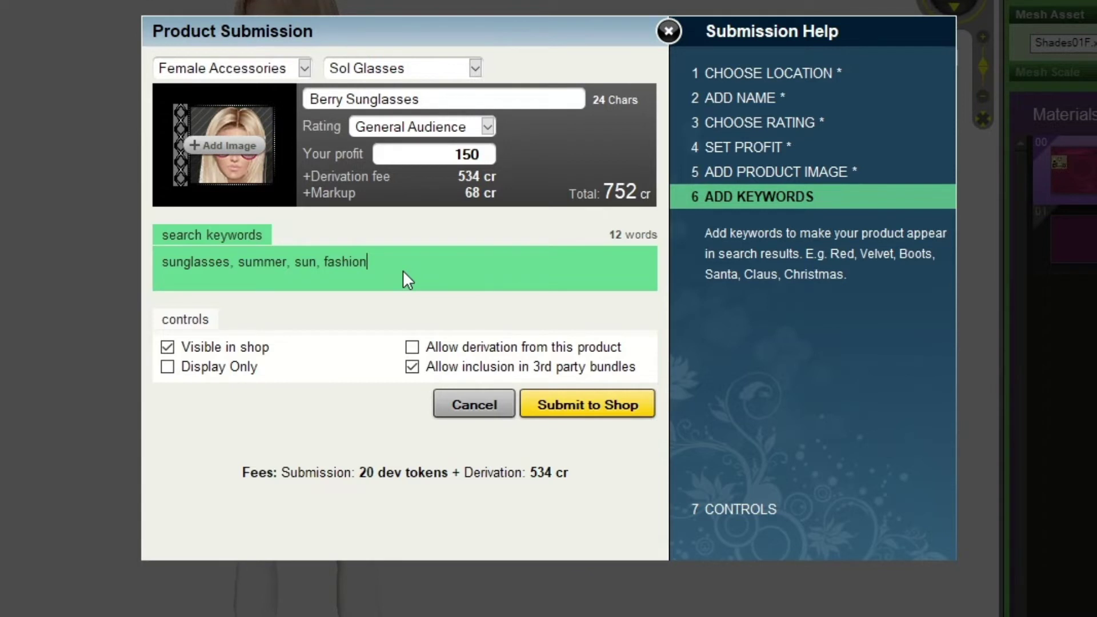
pyautogui.write(', acce')
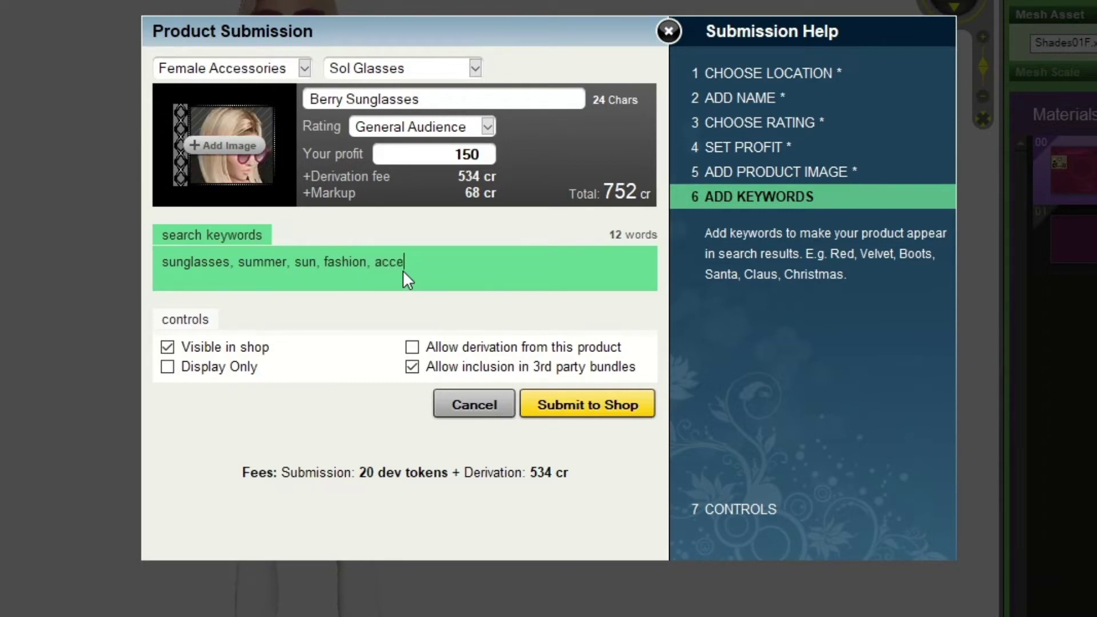
pyautogui.write('ssory, ')
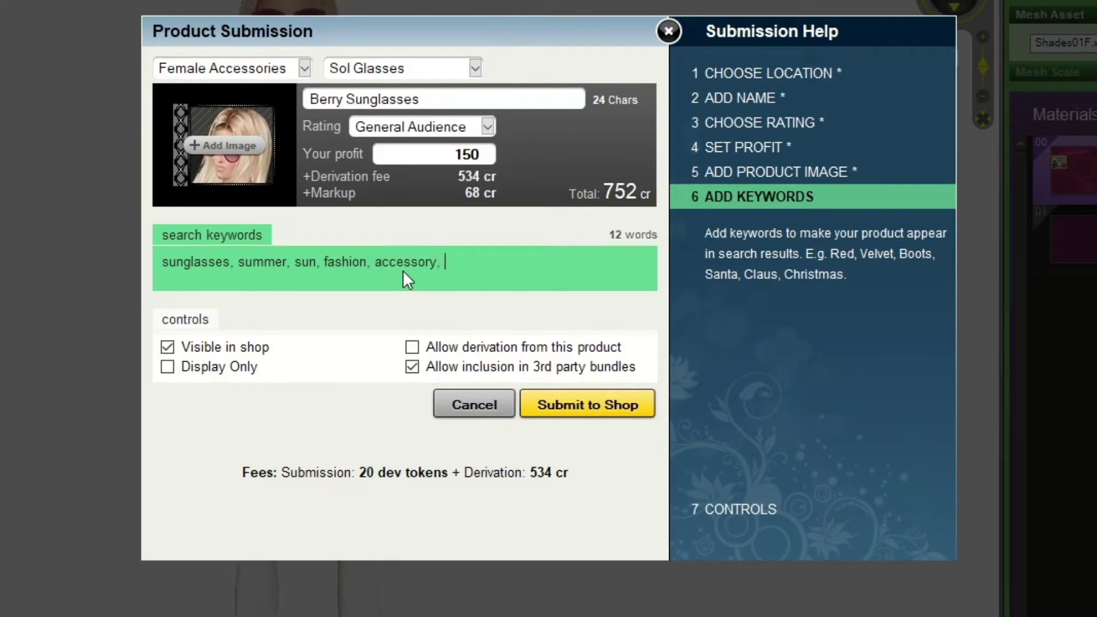
pyautogui.write('pink, shades')
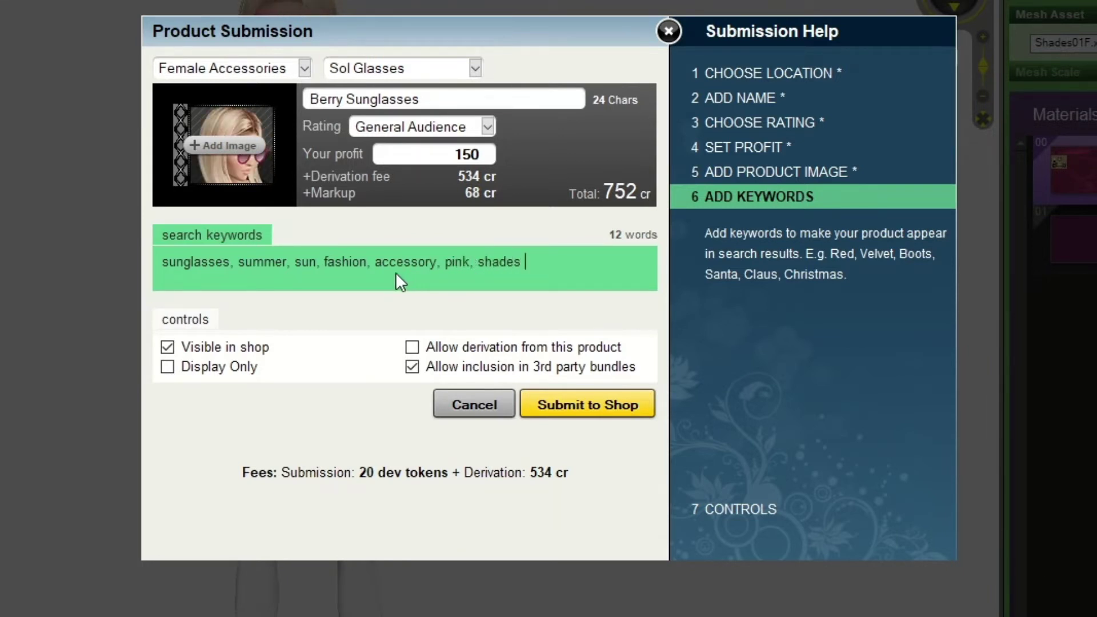
pyautogui.click(243, 354)
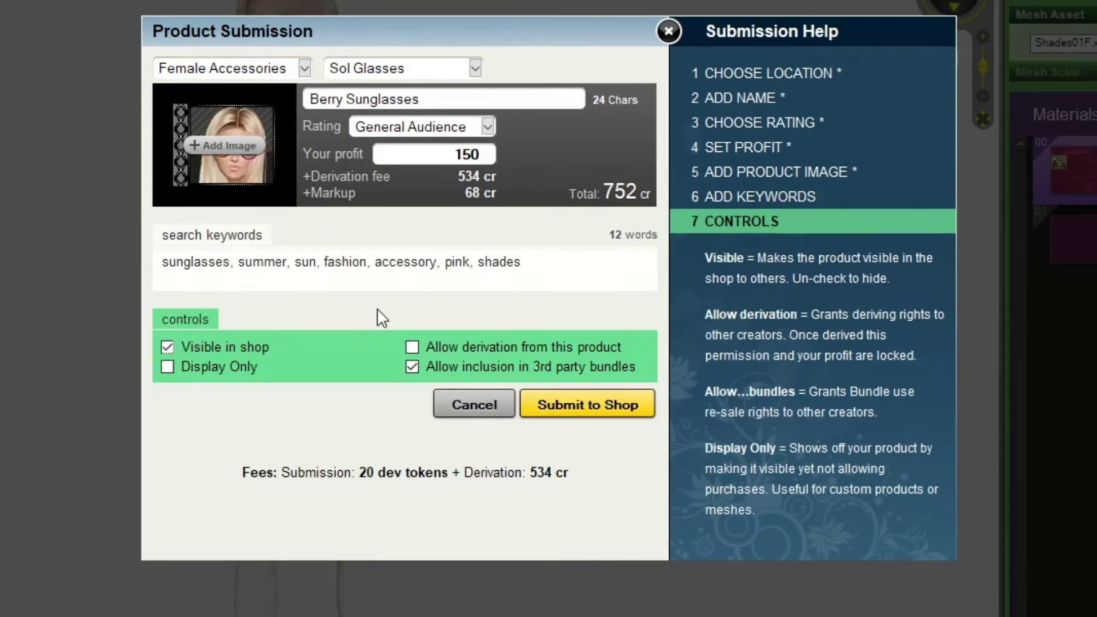
pyautogui.click(526, 355)
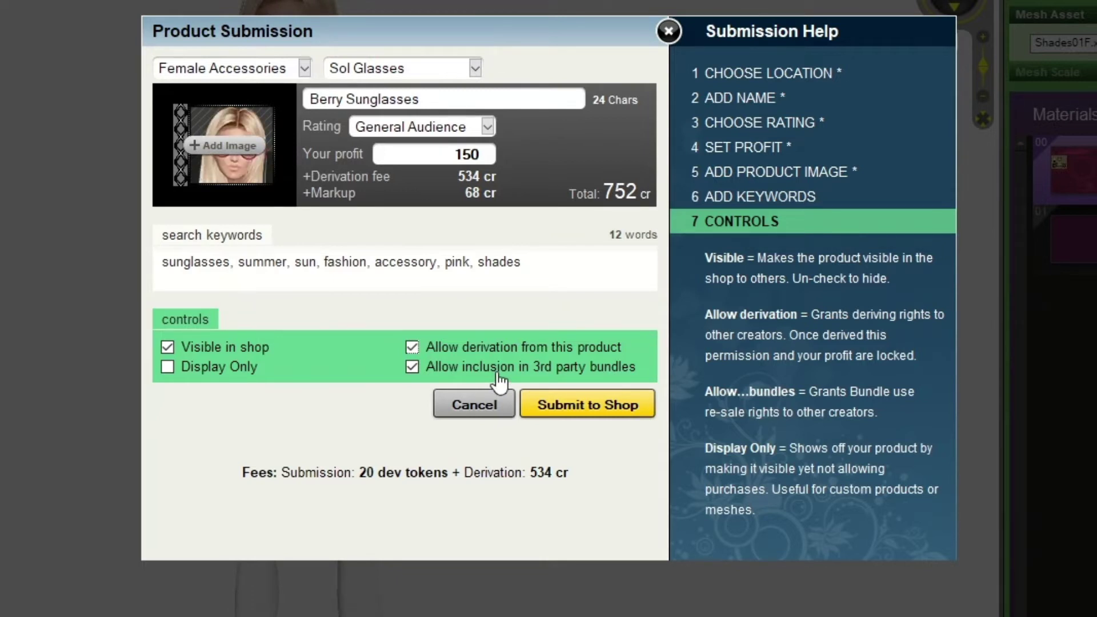
pyautogui.click(608, 413)
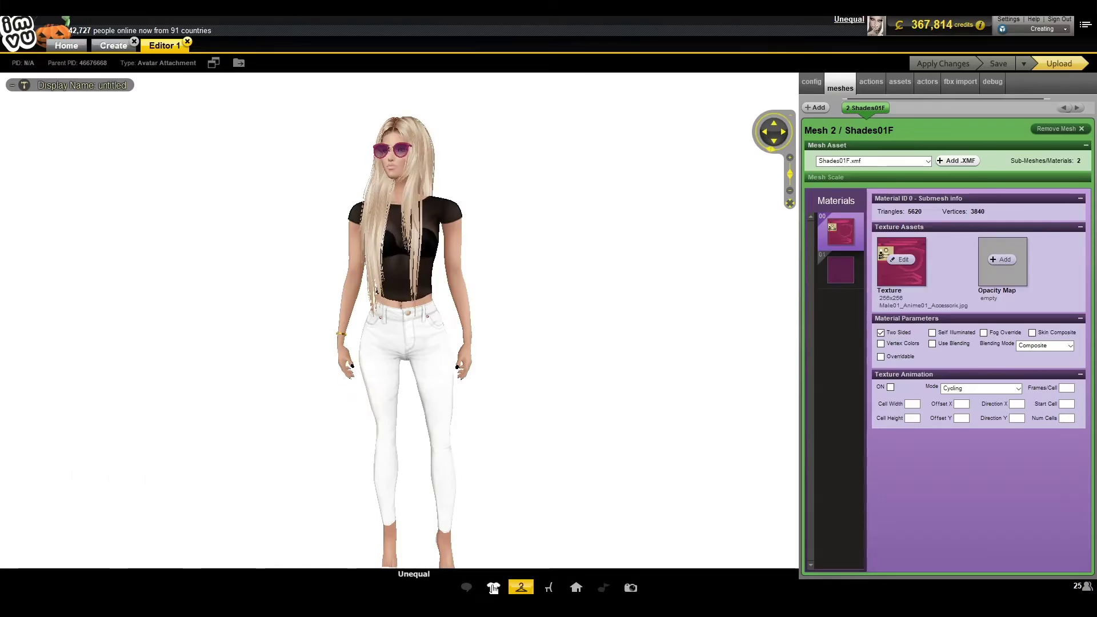
# - Search the inventory for 'ber sunglass' and go to the Creator Program page
pyautogui.click(492, 588)
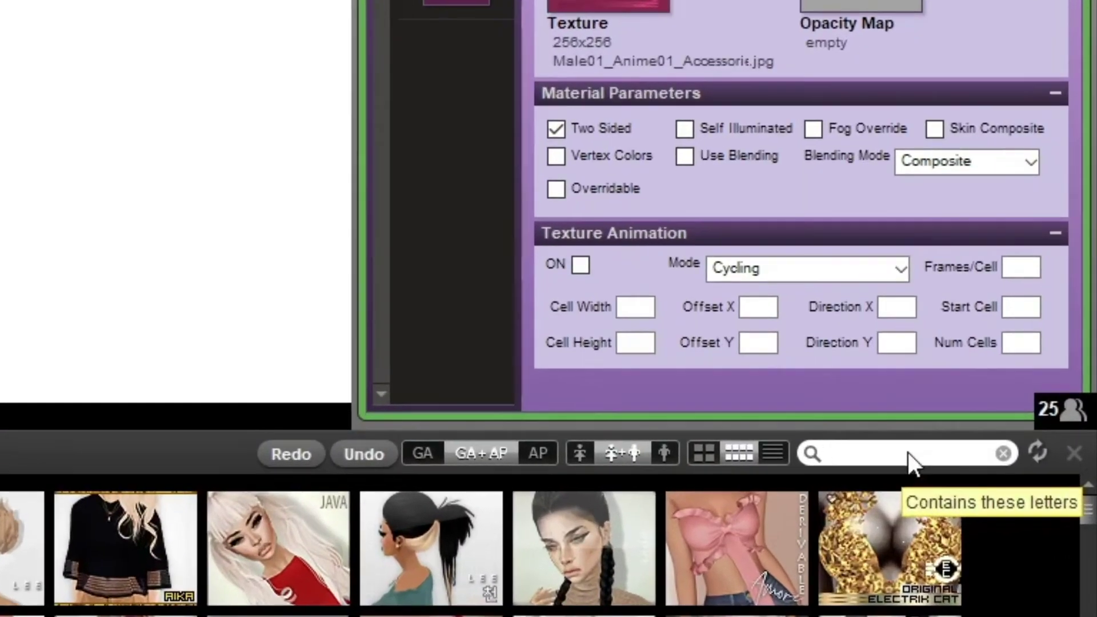
pyautogui.write('ber')
pyautogui.write('sunglasses')
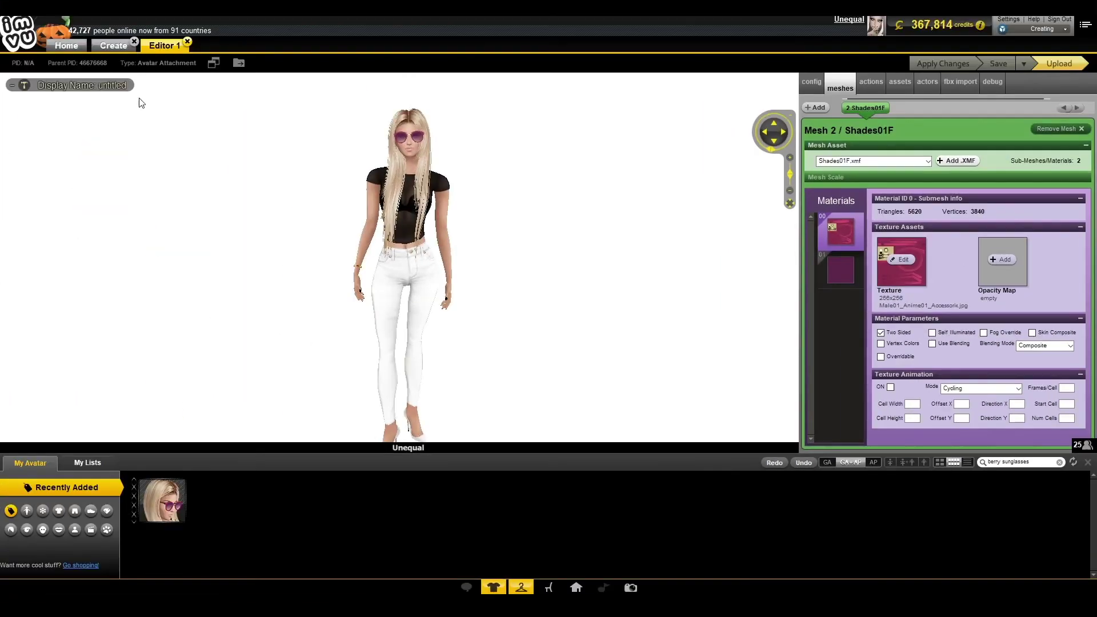
pyautogui.click(112, 47)
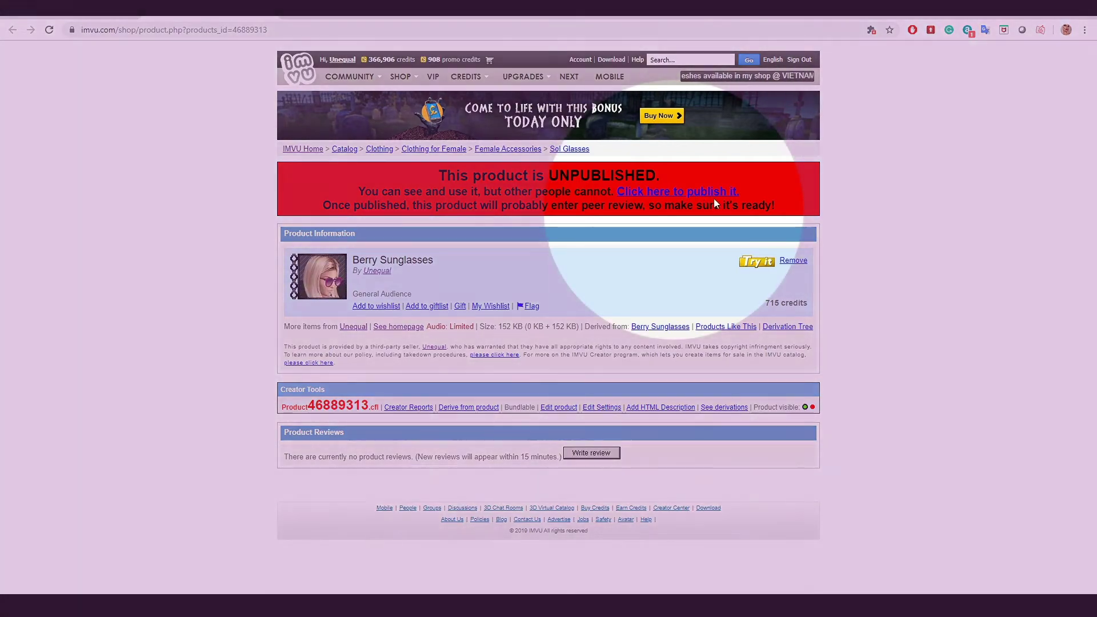
# - Publish Berry Sunglasses into peer review, then hide it from the shop
pyautogui.click(691, 194)
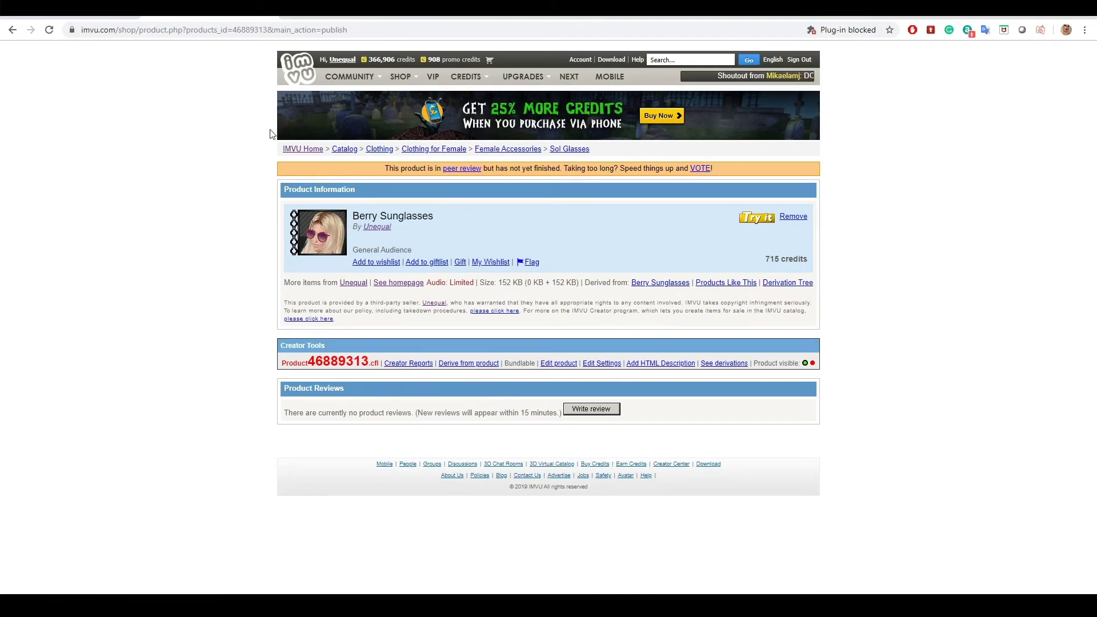
pyautogui.moveTo(384, 168); pyautogui.dragTo(485, 171)
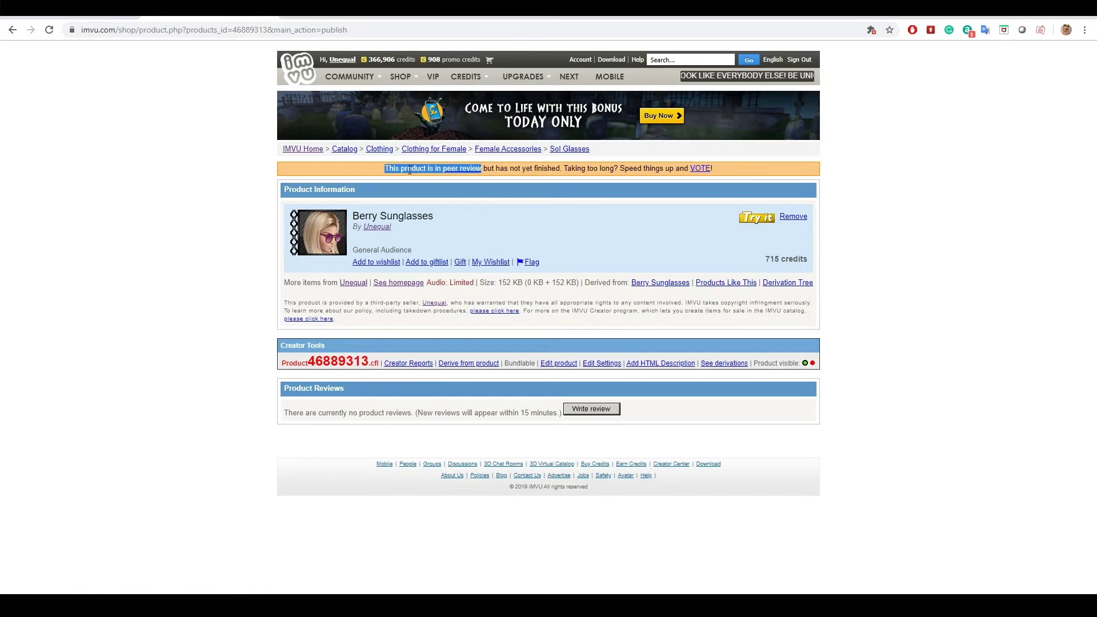
pyautogui.click(228, 200)
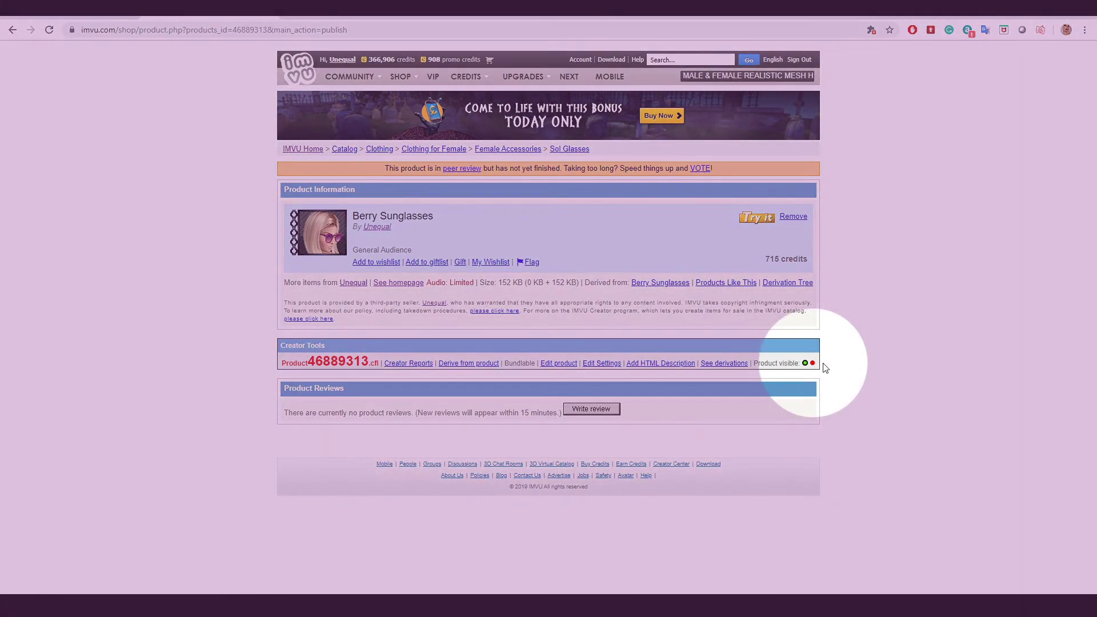
pyautogui.click(813, 364)
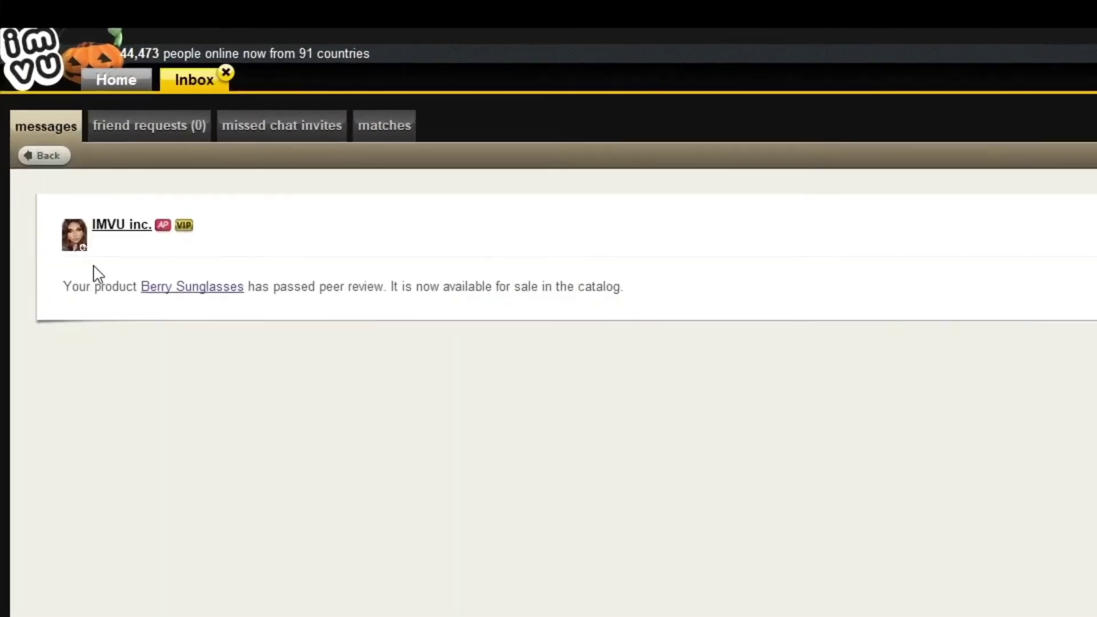
# - Highlight the inbox message confirming Berry Sunglasses passed peer review and is for sale
pyautogui.moveTo(36, 163); pyautogui.dragTo(388, 171)
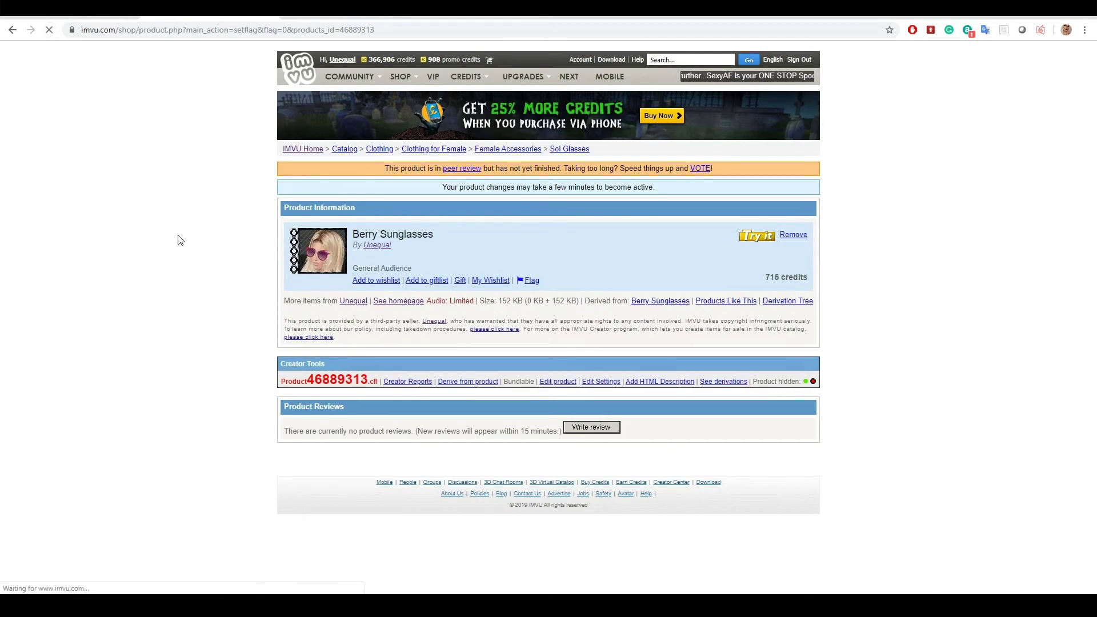
# - Check the passed peer review notice and make Berry Sunglasses visible in the shop again
pyautogui.moveTo(472, 180); pyautogui.dragTo(599, 179)
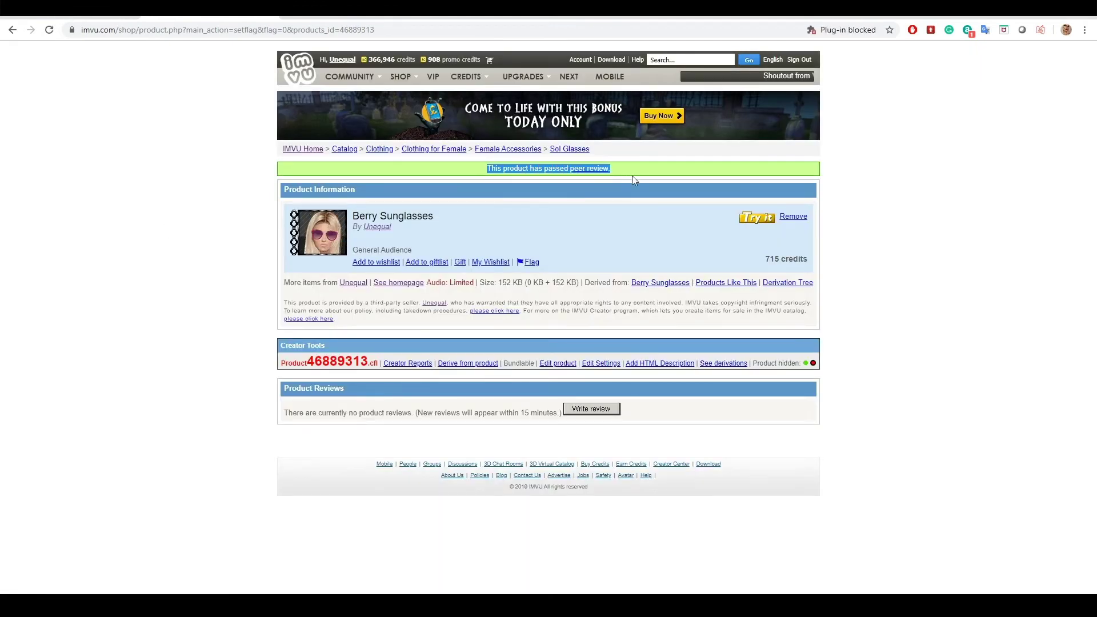
pyautogui.click(109, 237)
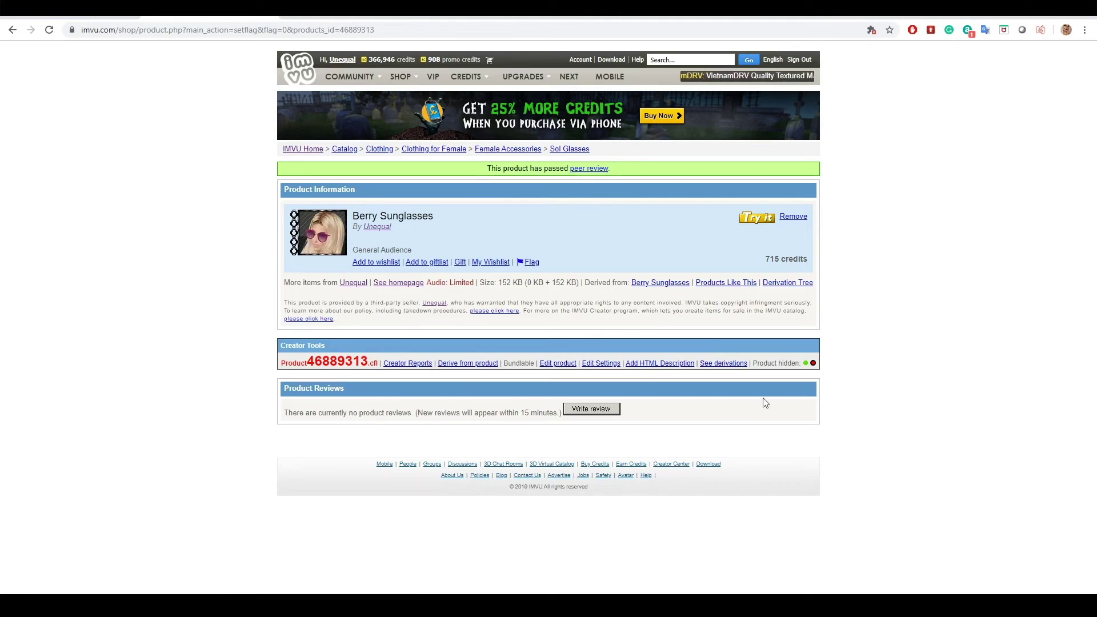
pyautogui.click(813, 363)
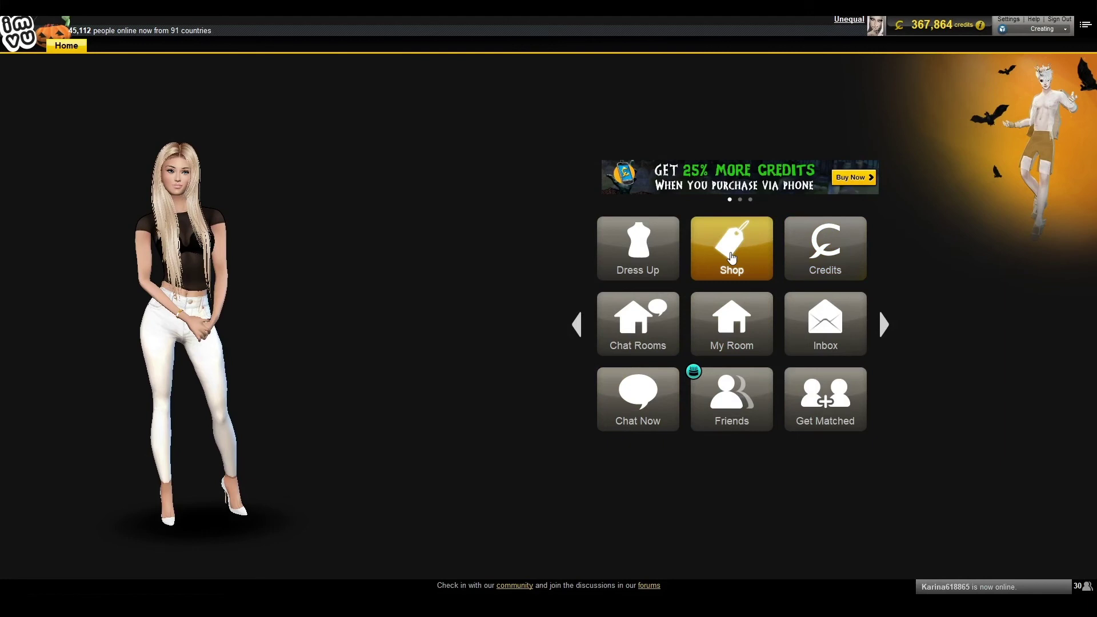
# - Search the shop for the creator's name, limit results to Creator, and try on Berry Sunglasses
pyautogui.click(732, 258)
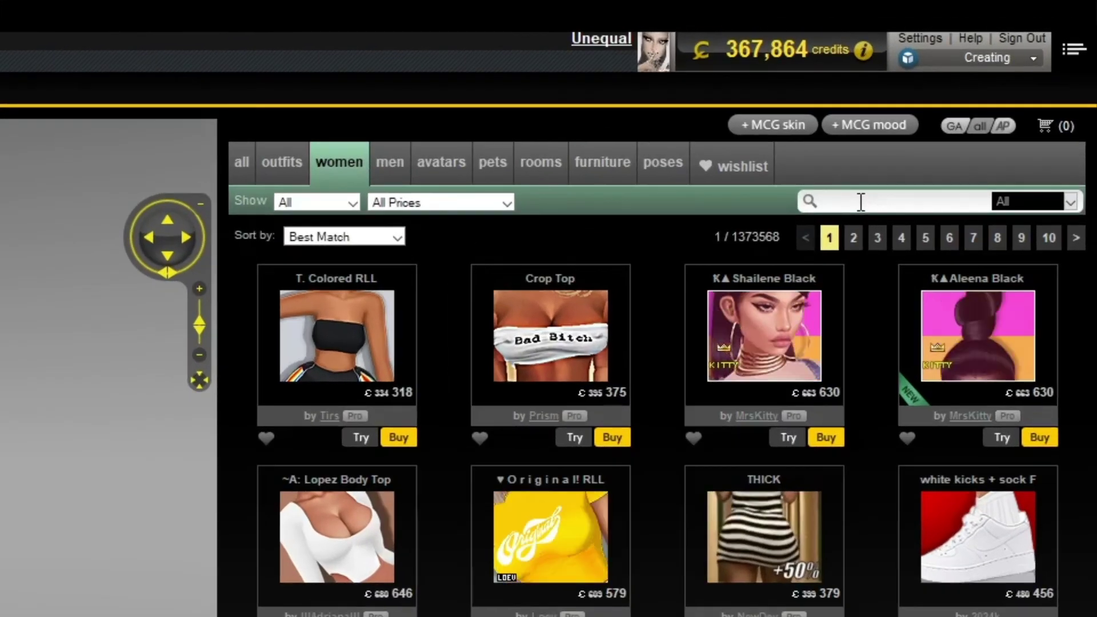
pyautogui.write('unequal')
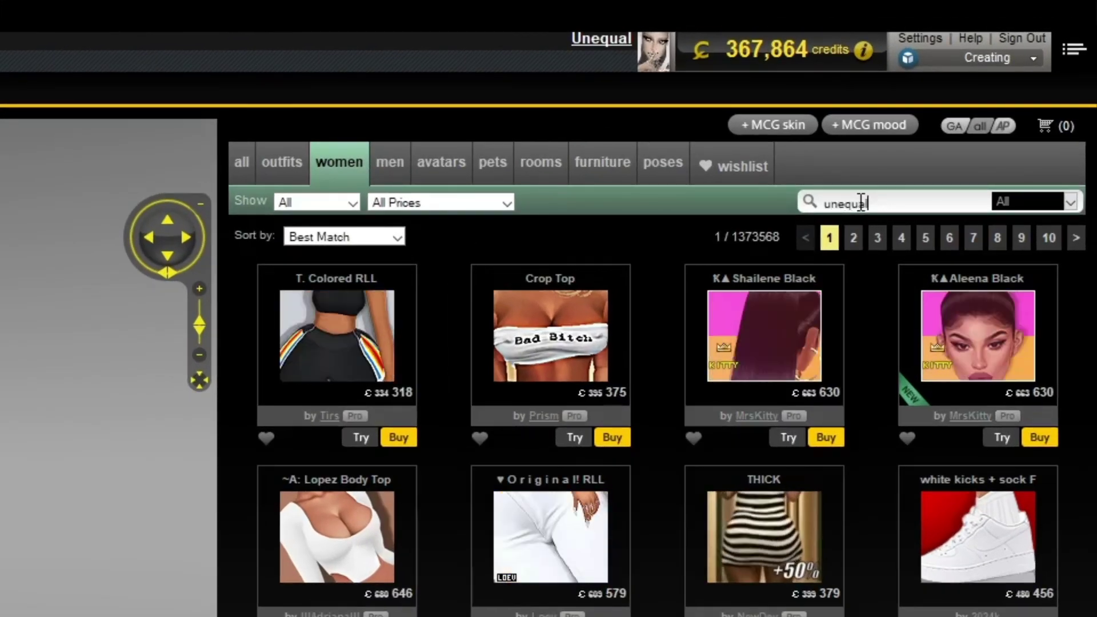
pyautogui.press('Return')
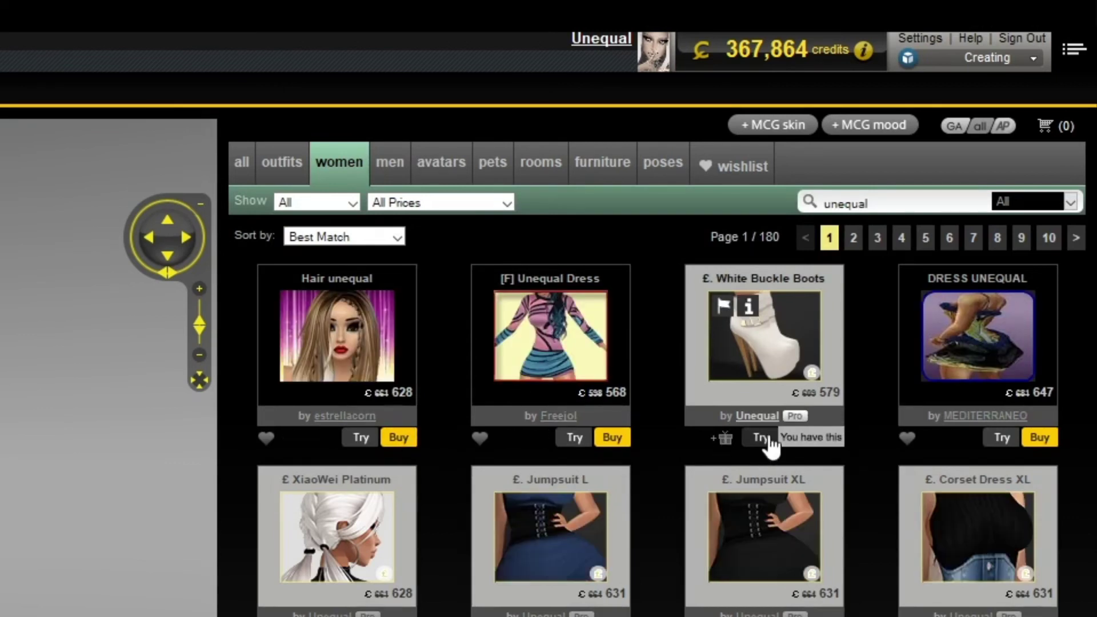
pyautogui.click(1064, 201)
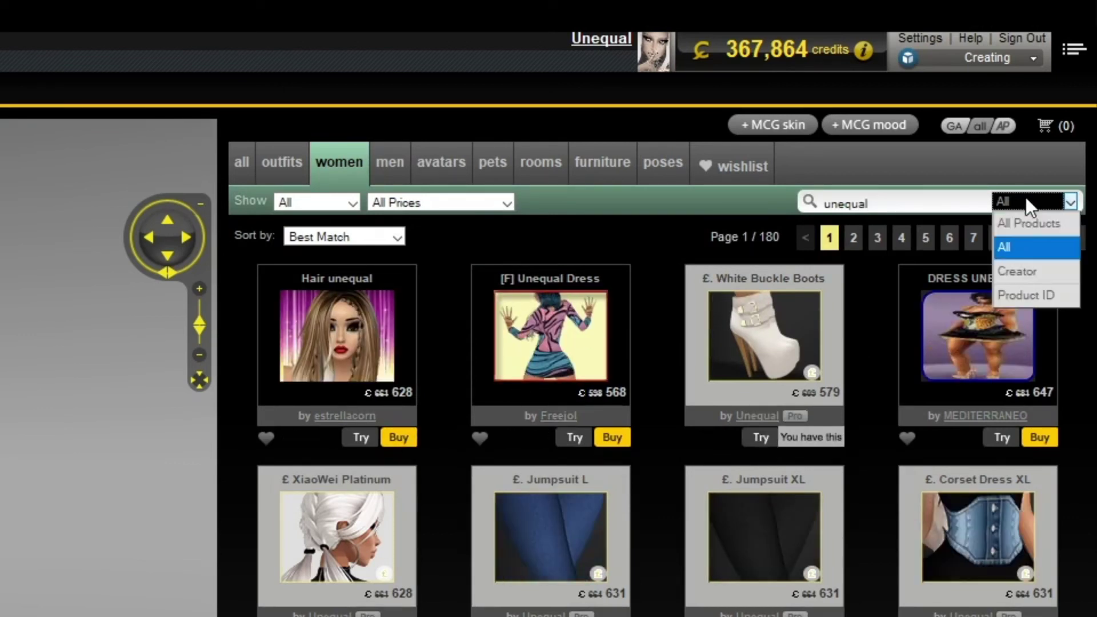
pyautogui.click(1037, 273)
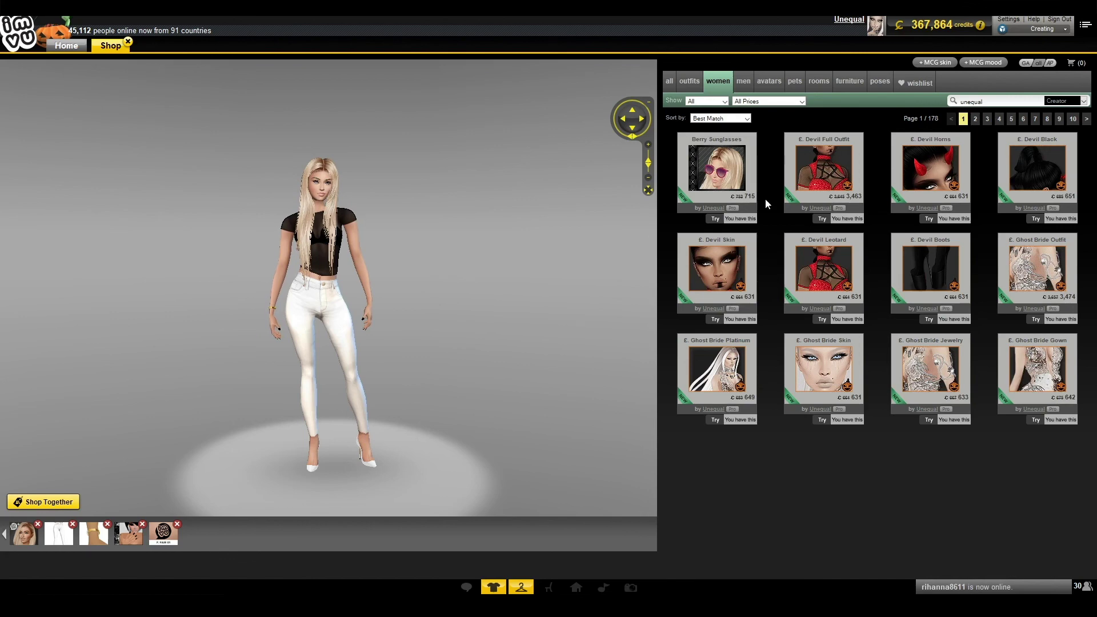
pyautogui.click(715, 218)
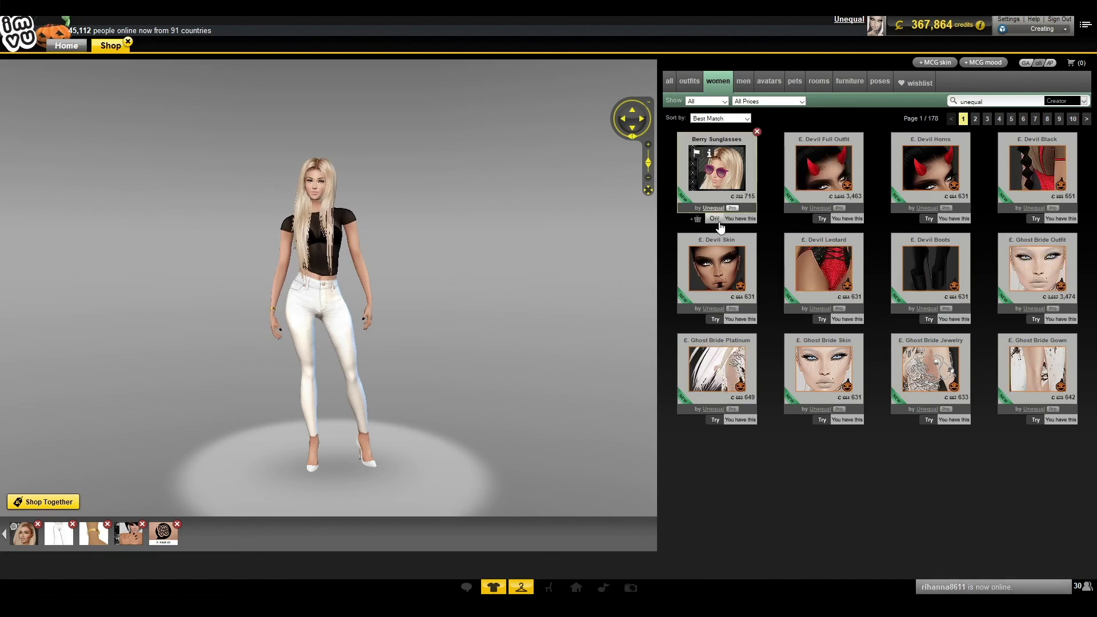